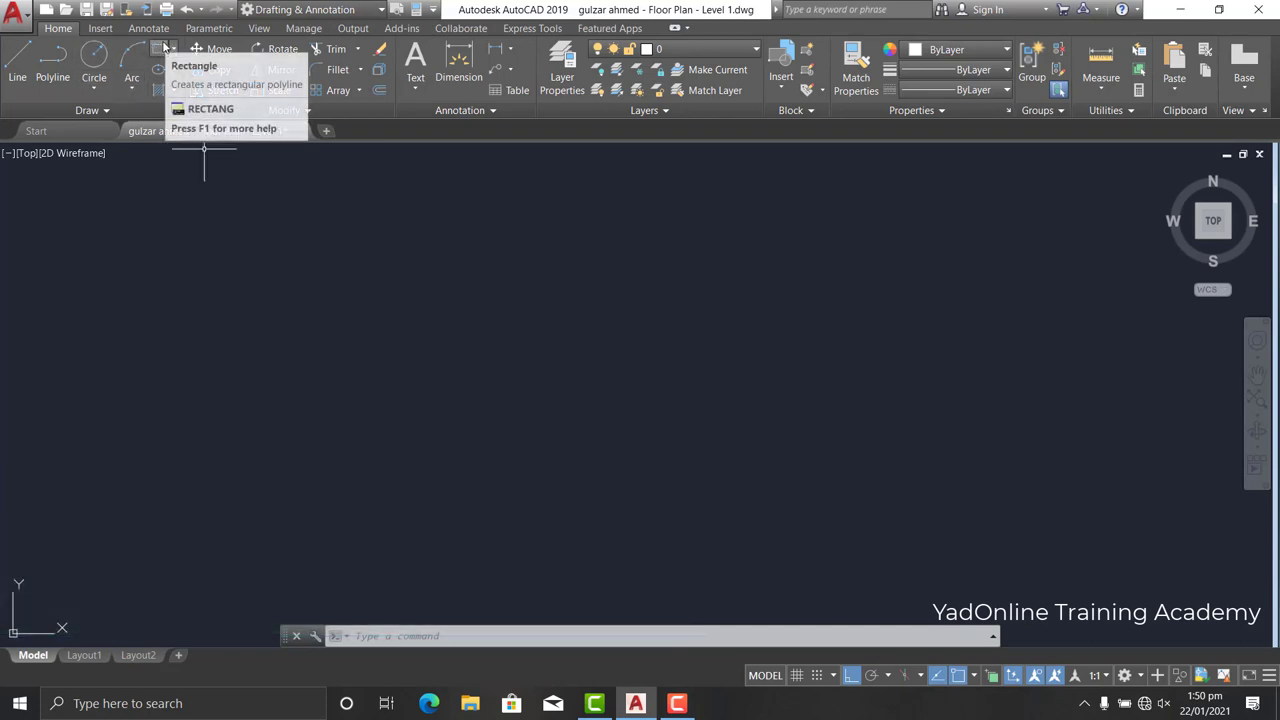
Draw a rectangle by picking two opposite corners in the empty drawing area.
left_click(157, 49)
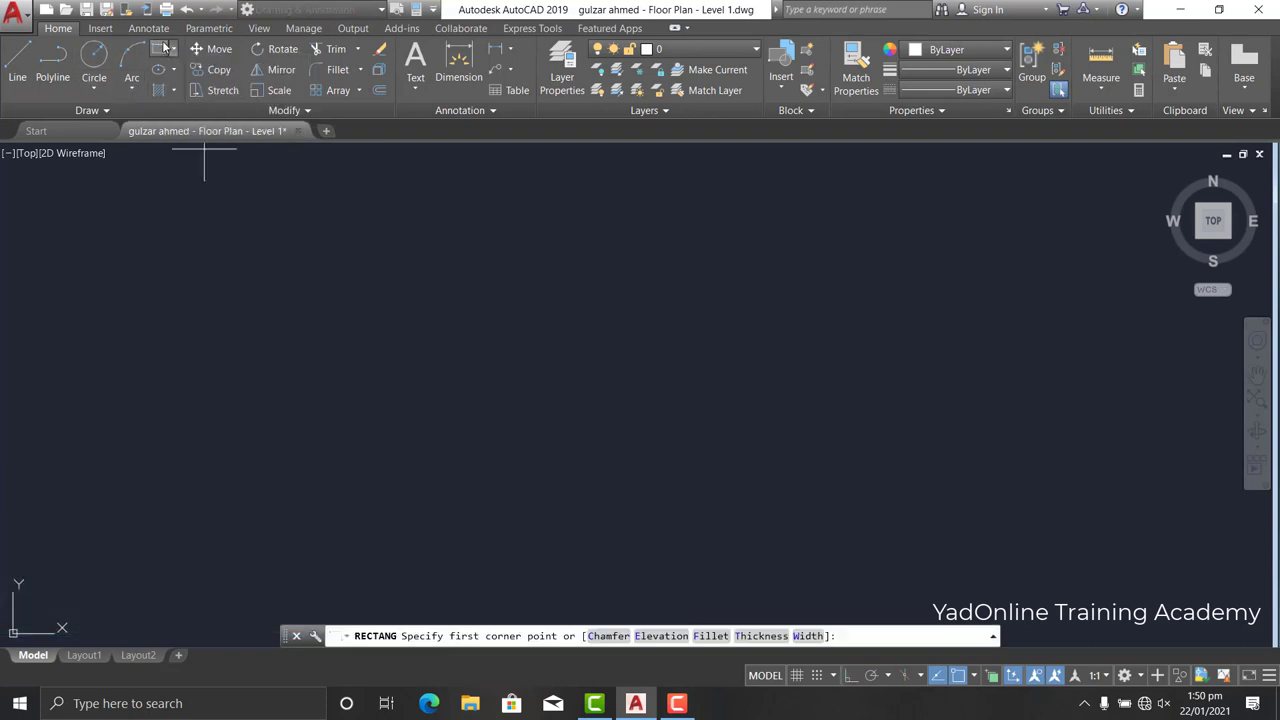
left_click(278, 261)
left_click(613, 410)
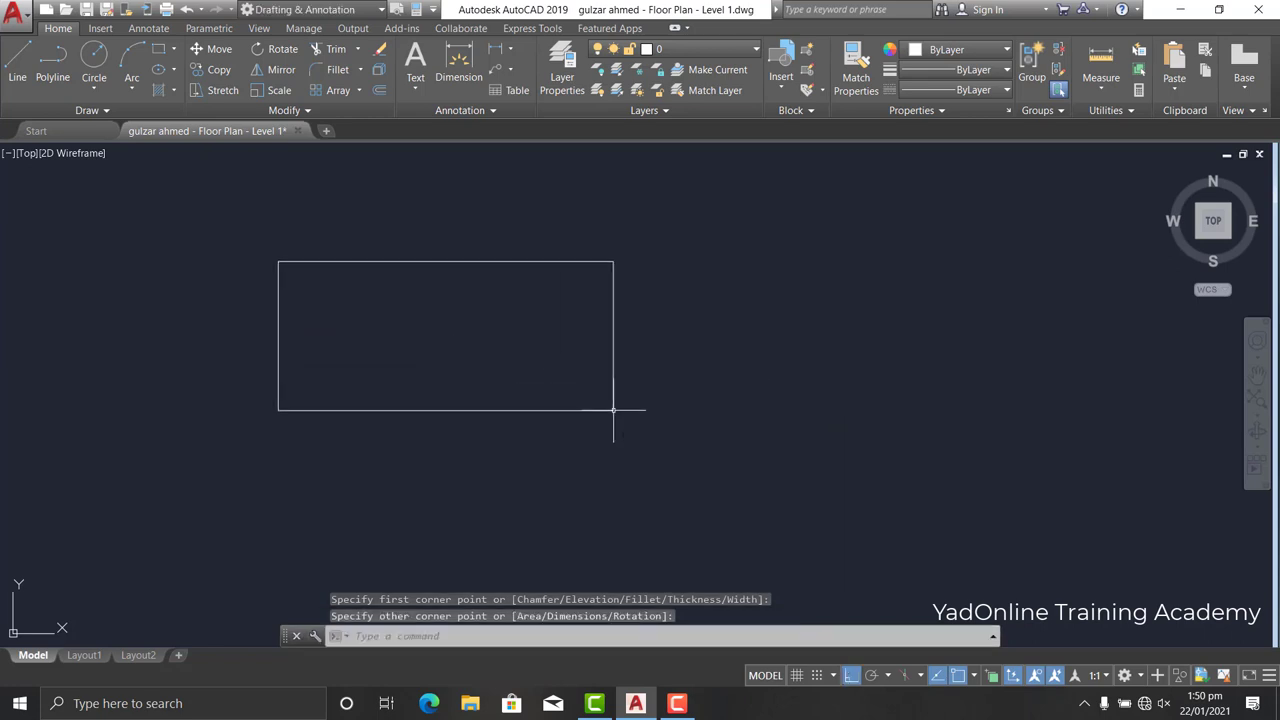
scroll(129, 316, "up", 1)
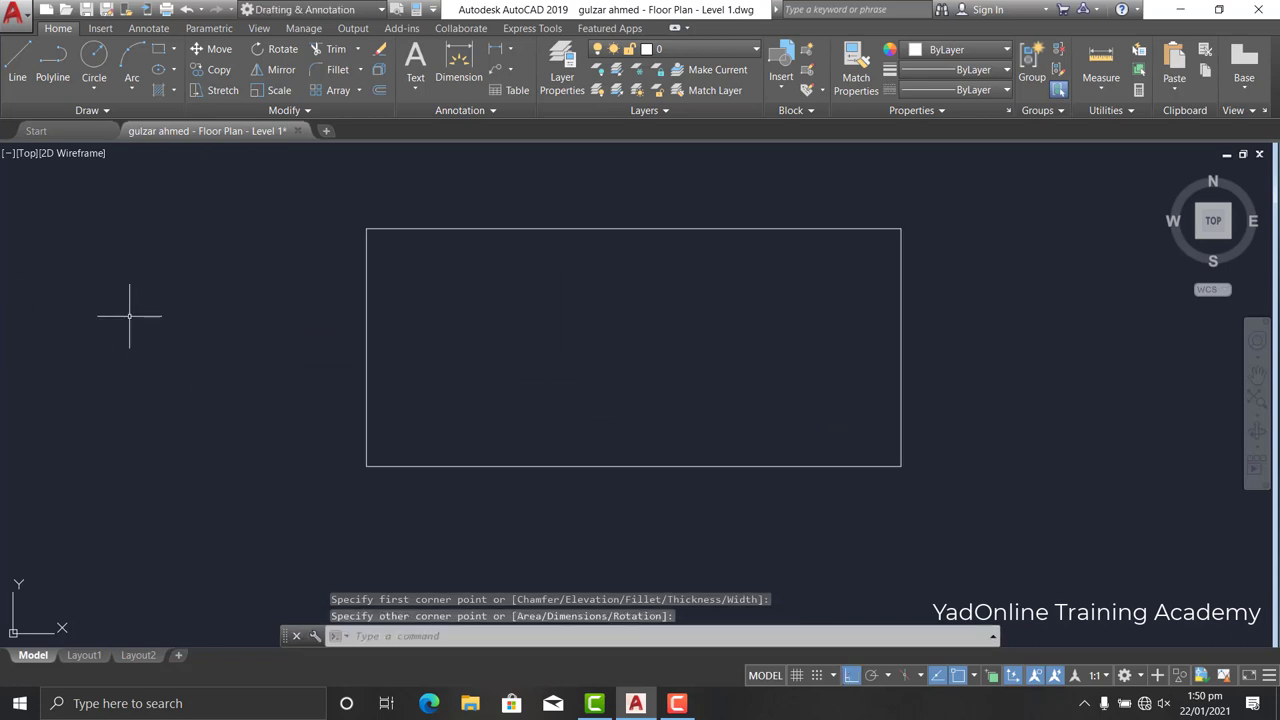
scroll(129, 316, "down", 1)
scroll(155, 277, "up", 1)
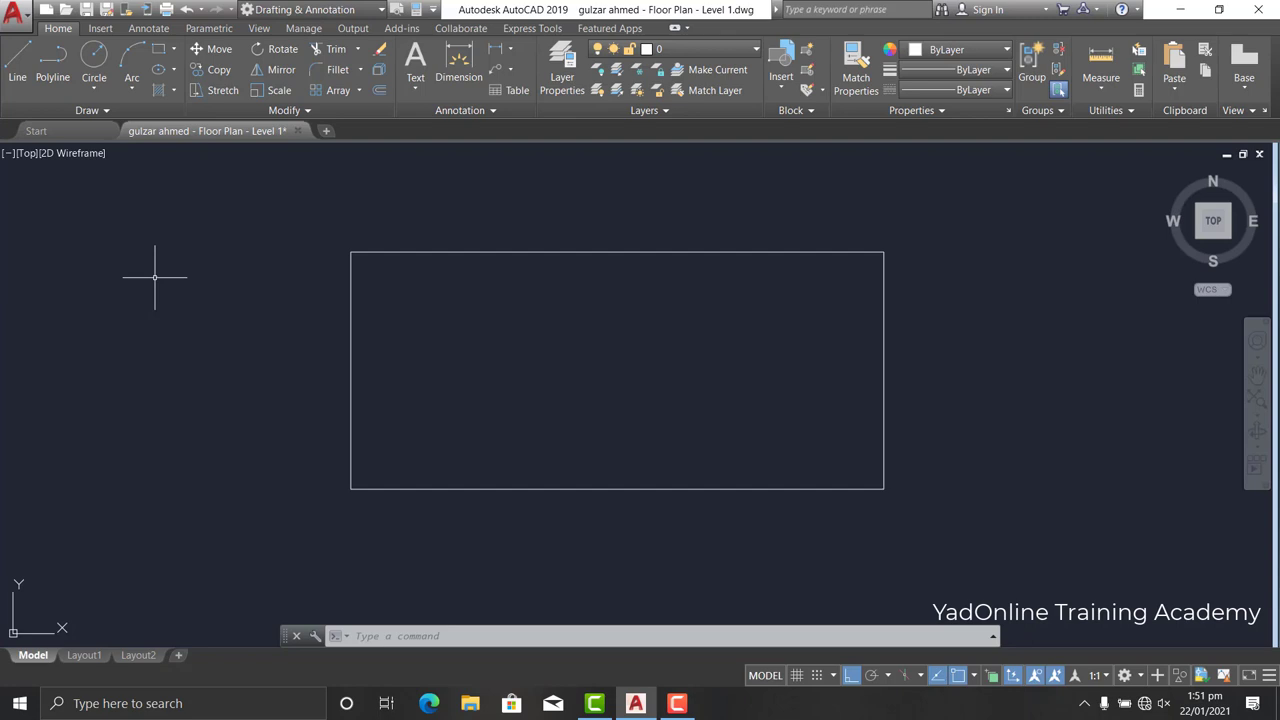
Start the FILLET command with F, showing Mode TRIM and a 2'-0" radius.
type("f")
key("Return")
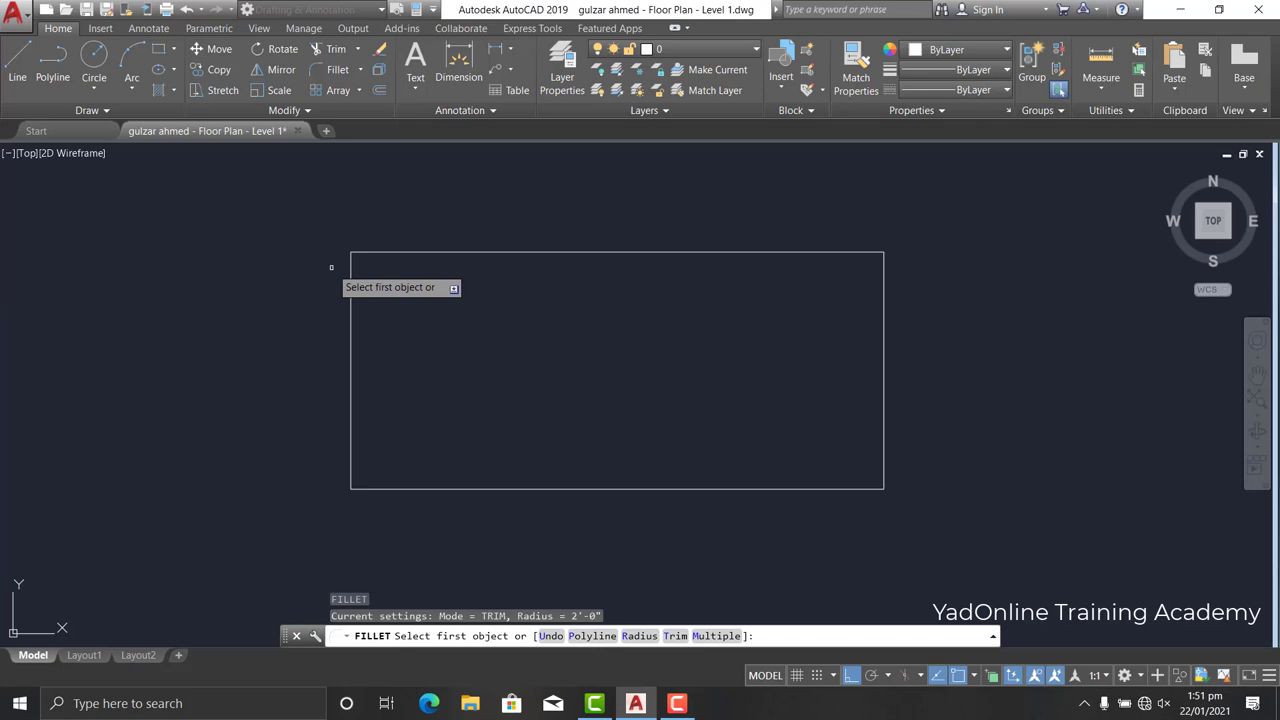
Set the fillet radius to 3'.
type("r")
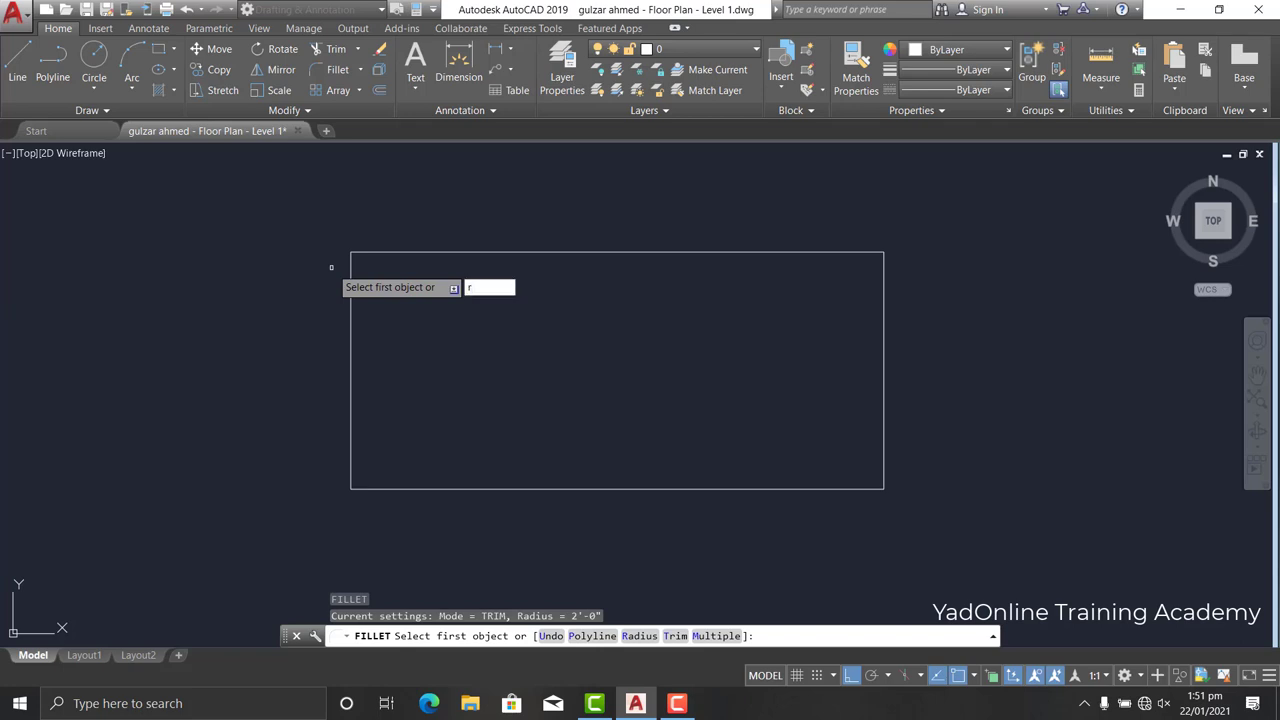
key("Return")
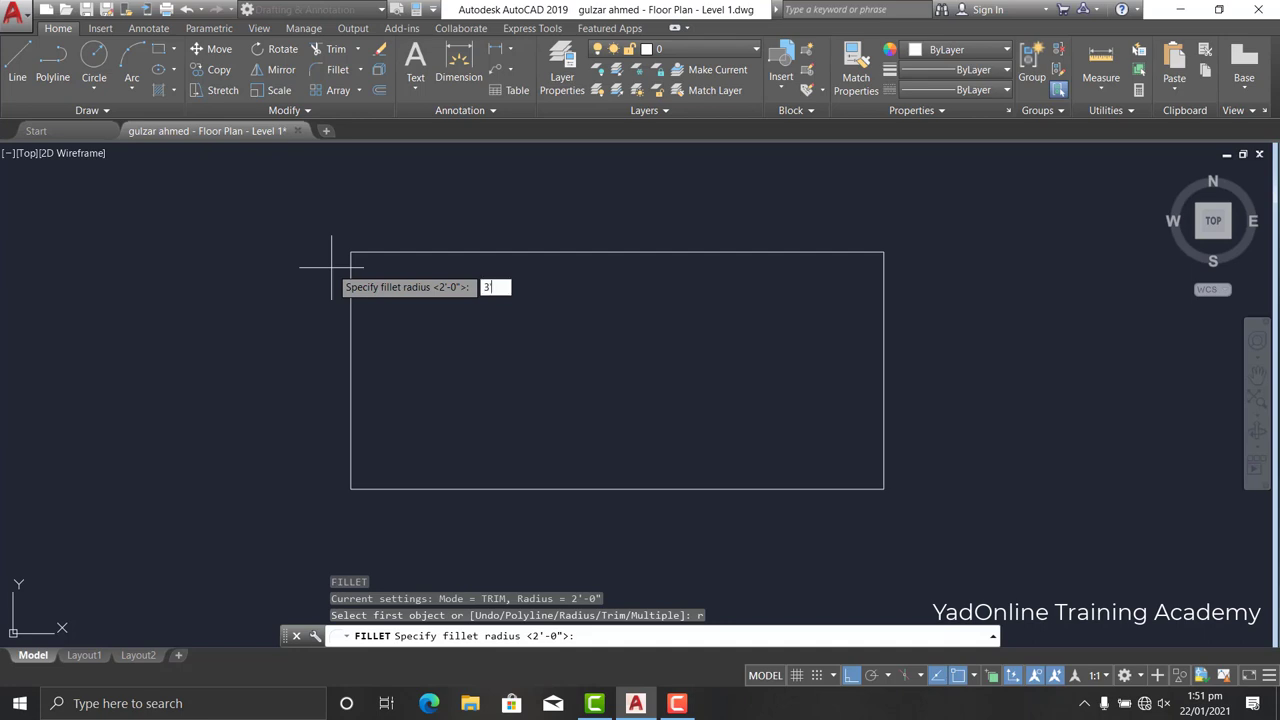
key("Return")
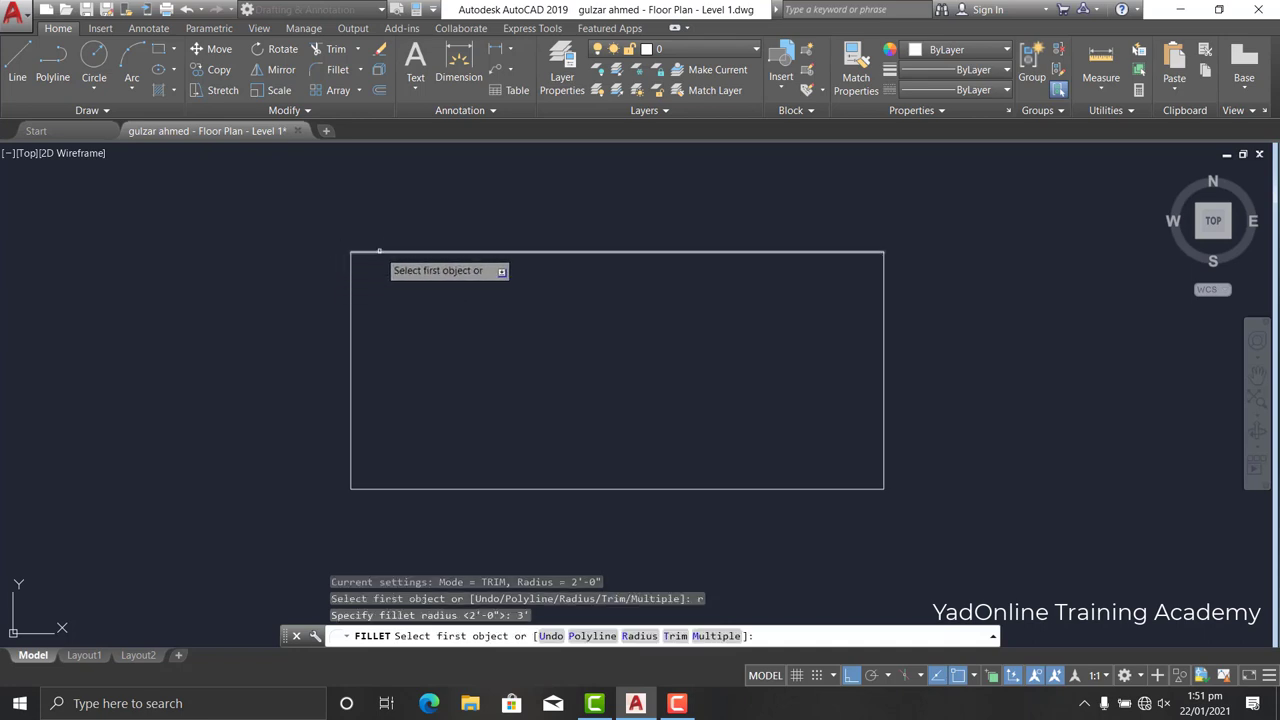
Round the rectangle's top-left corner from its top and left edges, then zoom to inspect.
left_click(378, 252)
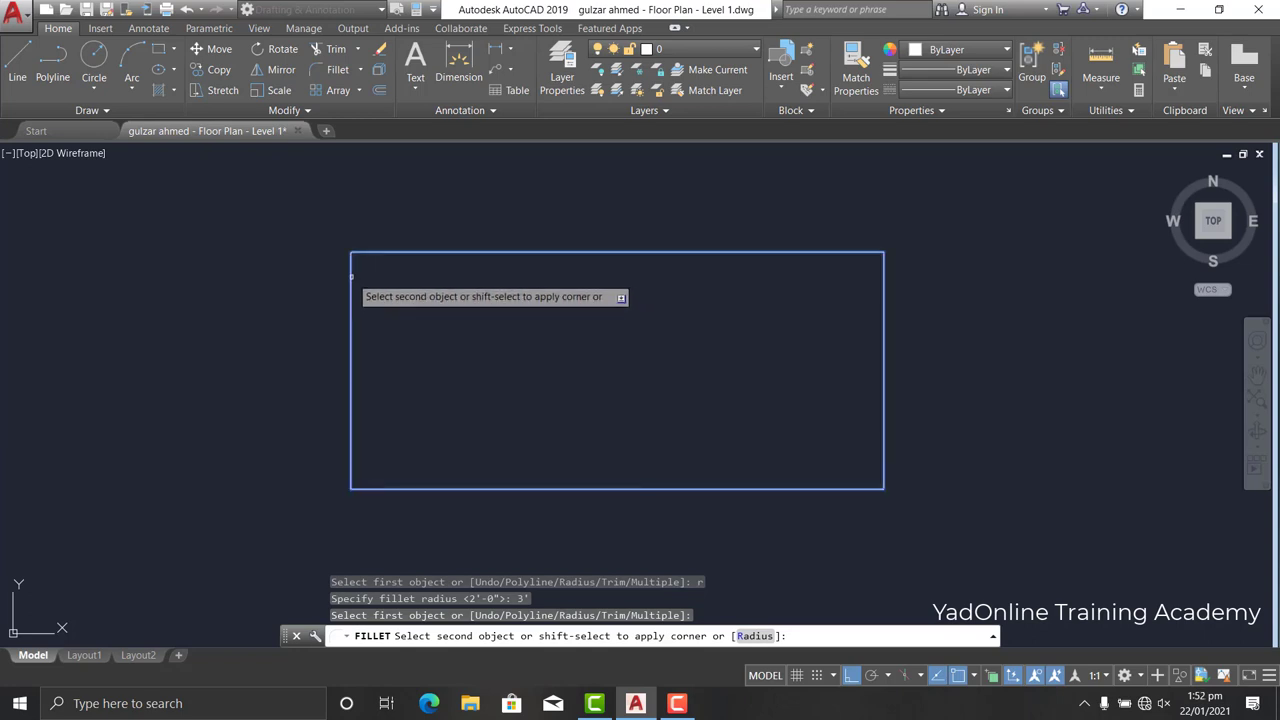
left_click(351, 276)
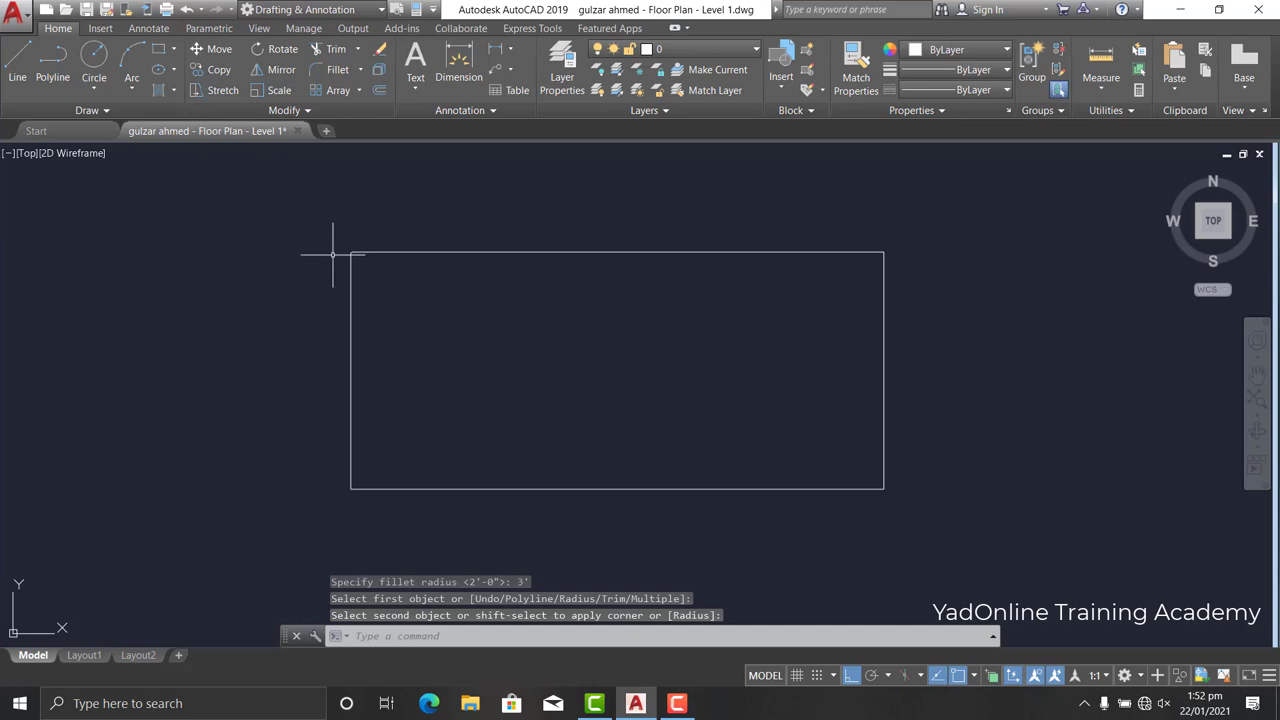
scroll(336, 254, "up", 2)
scroll(380, 266, "up", 1)
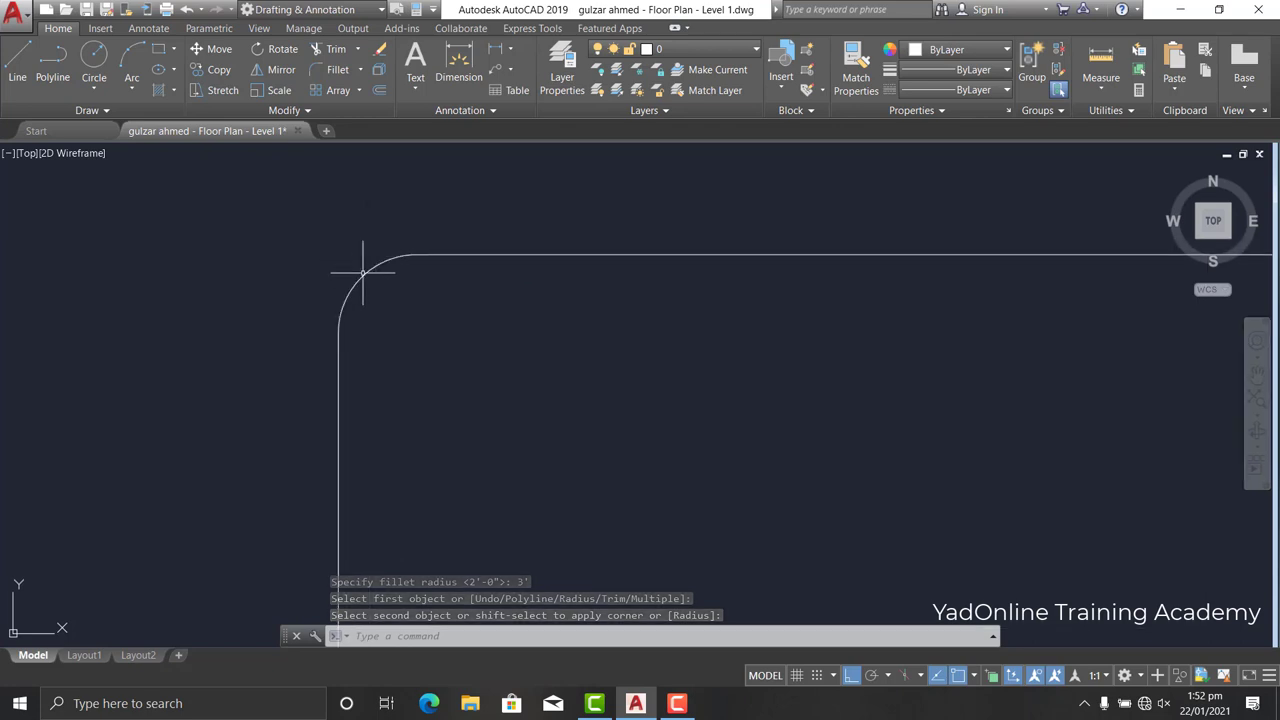
scroll(363, 277, "up", 1)
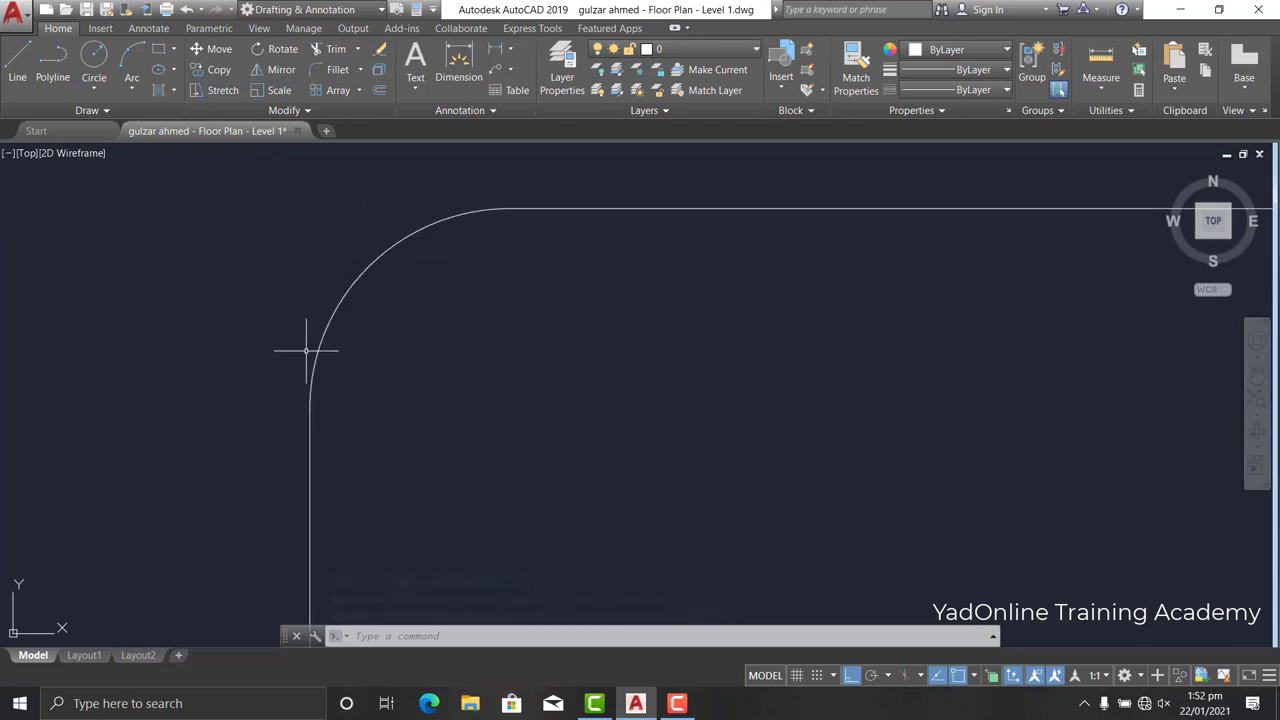
scroll(312, 340, "down", 4)
scroll(340, 311, "down", 3)
scroll(332, 340, "up", 4)
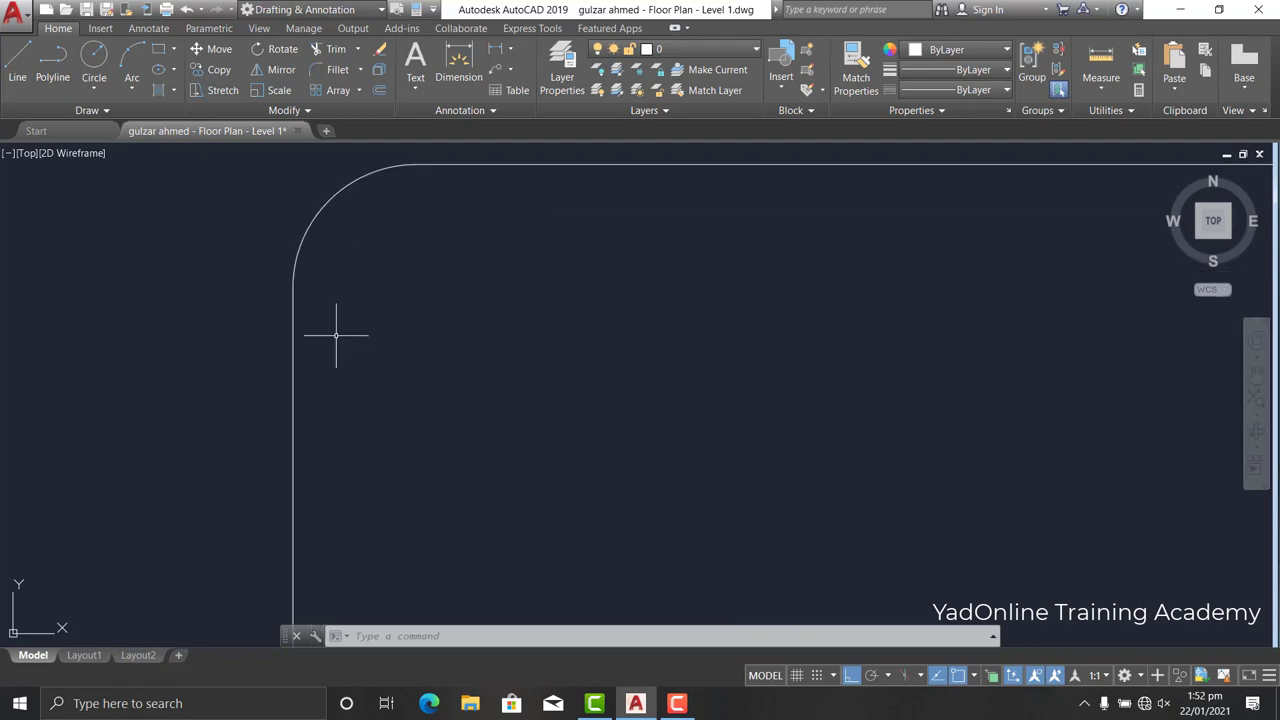
scroll(320, 360, "down", 1)
scroll(309, 350, "down", 2)
scroll(306, 328, "up", 3)
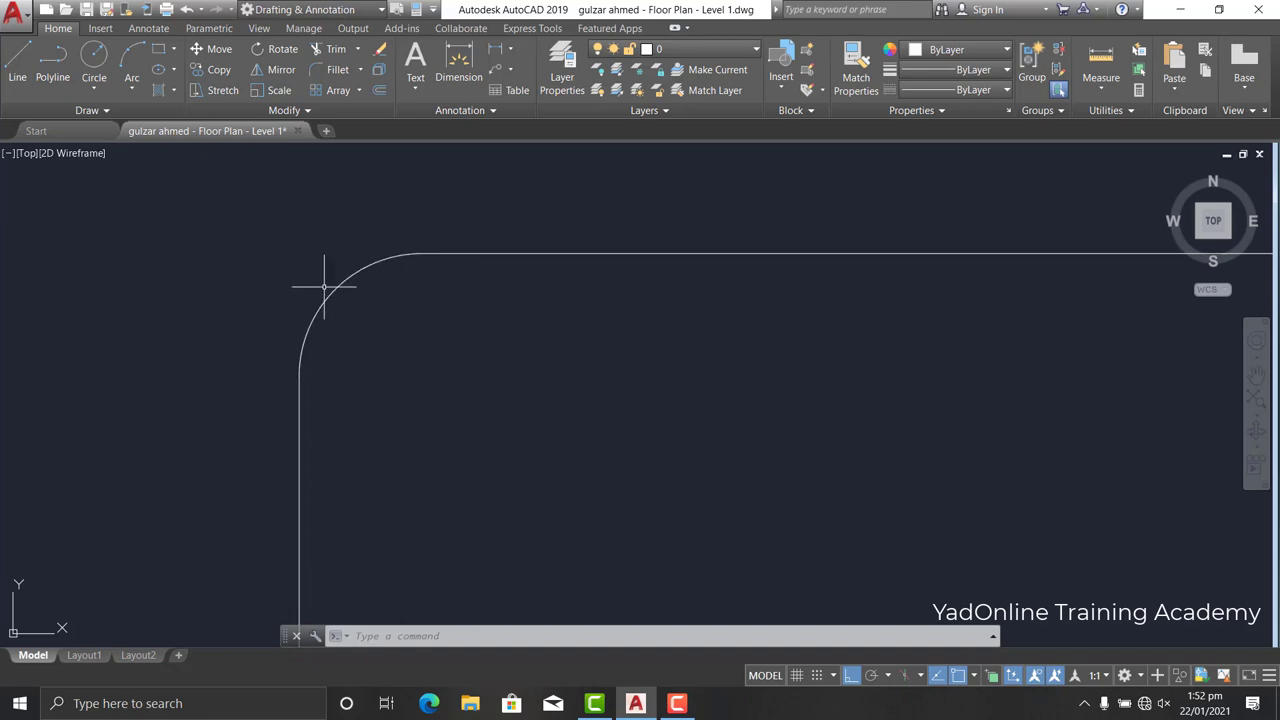
Undo the 3' rounding of the top-left corner.
key("ctrl+z")
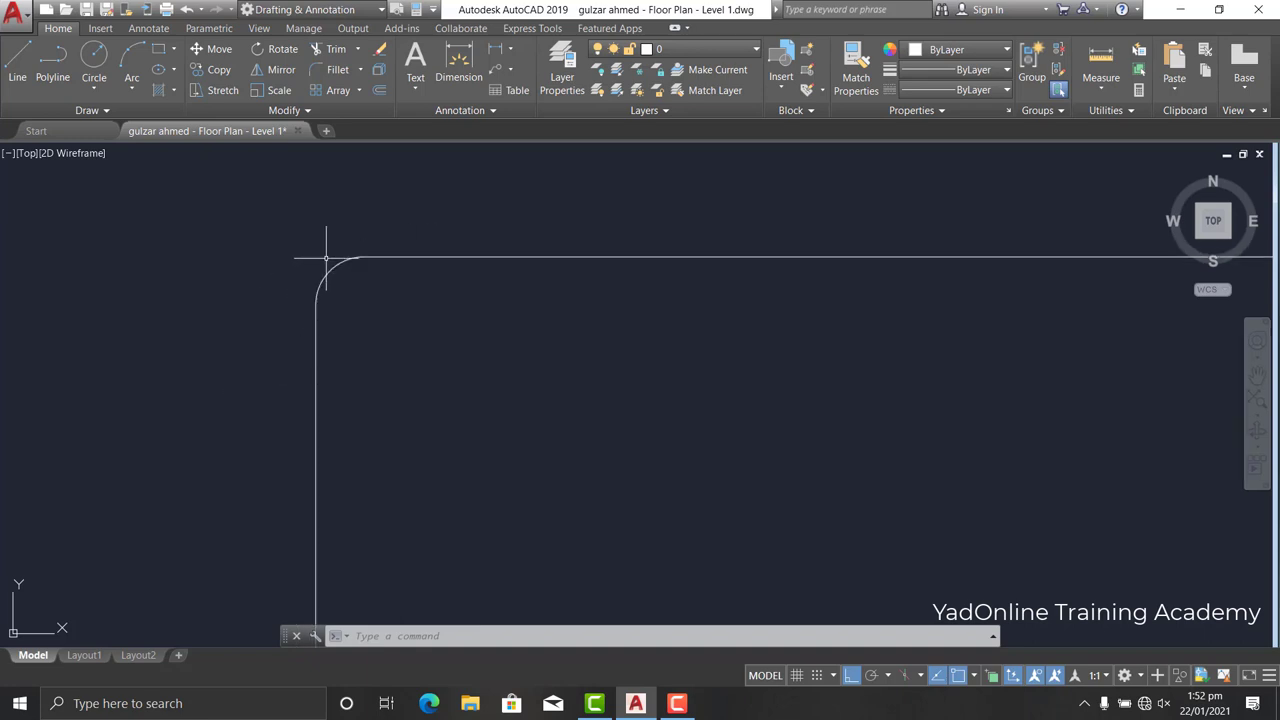
scroll(325, 253, "down", 3)
scroll(329, 257, "up", 2)
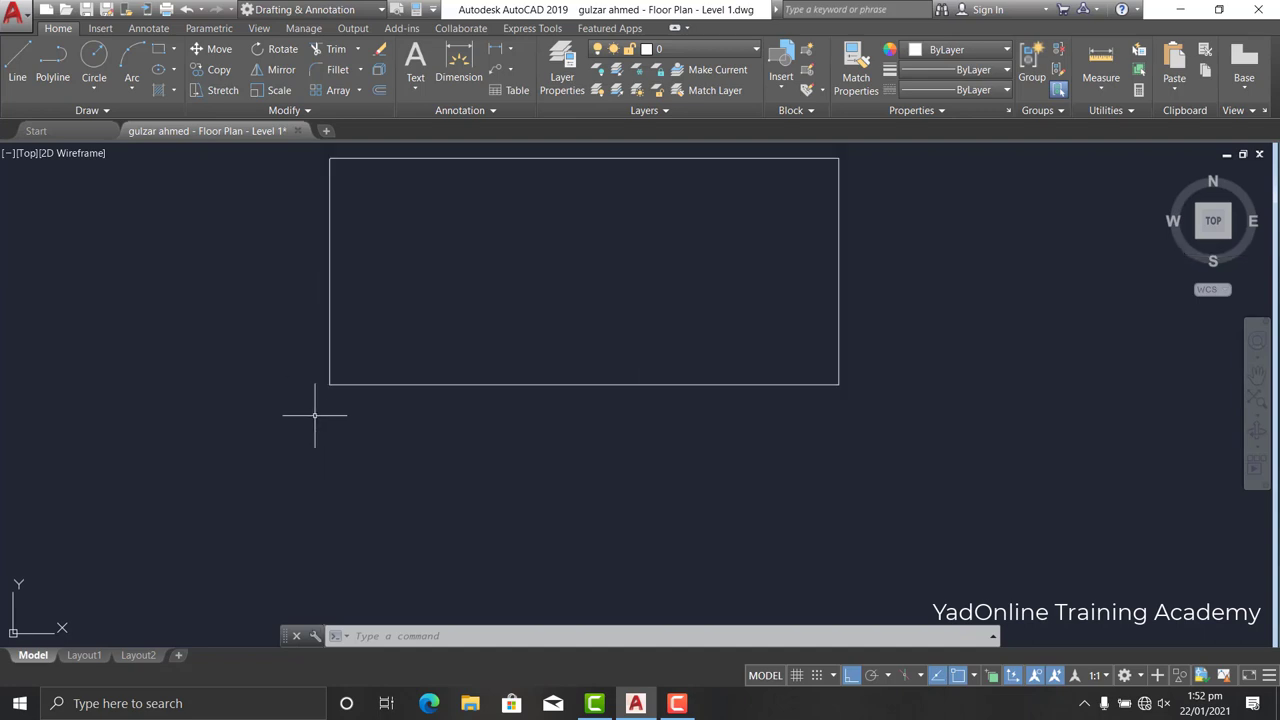
scroll(314, 414, "down", 2)
scroll(319, 396, "up", 2)
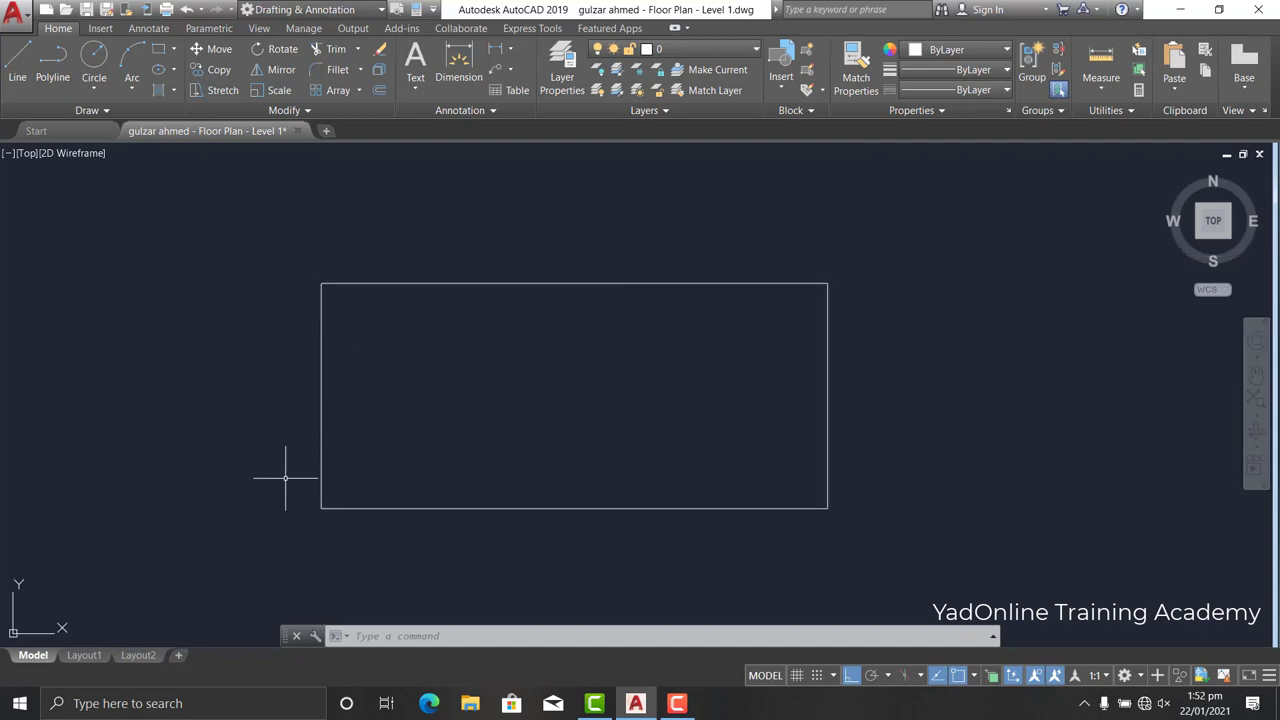
Restart FILLET and set the radius to 10'.
type("f")
key("Return")
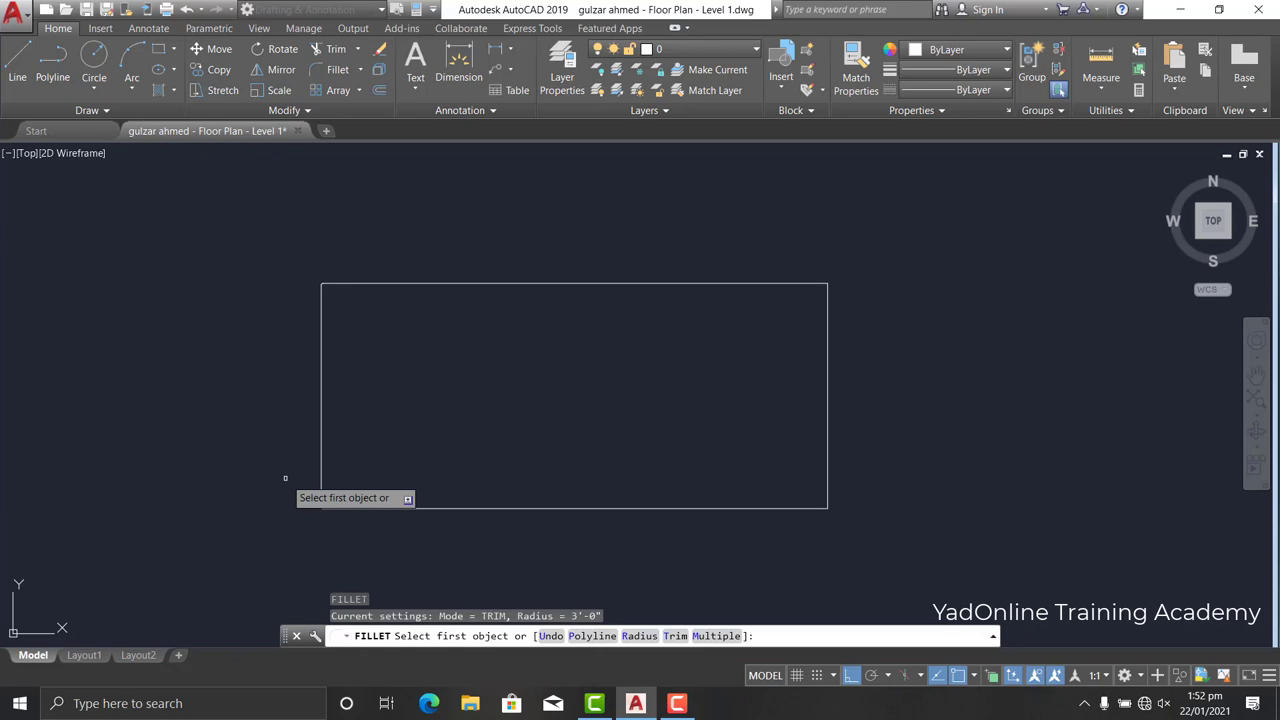
type("r")
key("Return")
type("10")
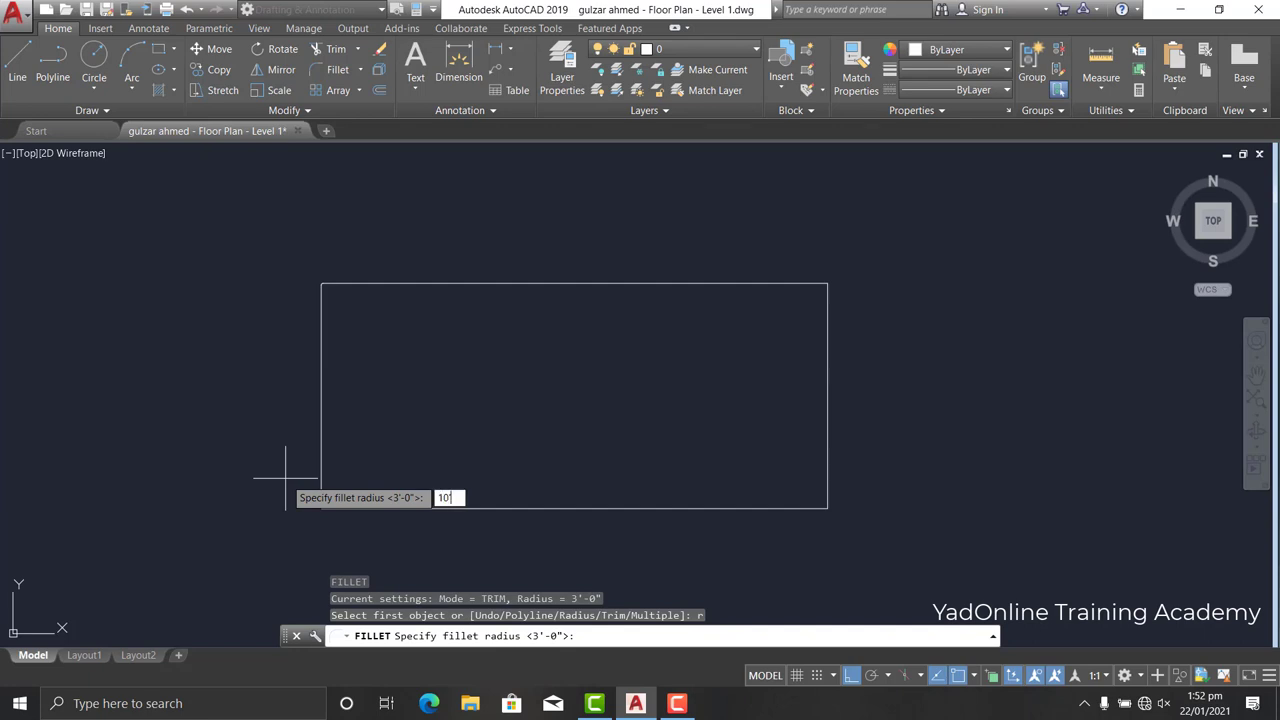
type("'")
key("Return")
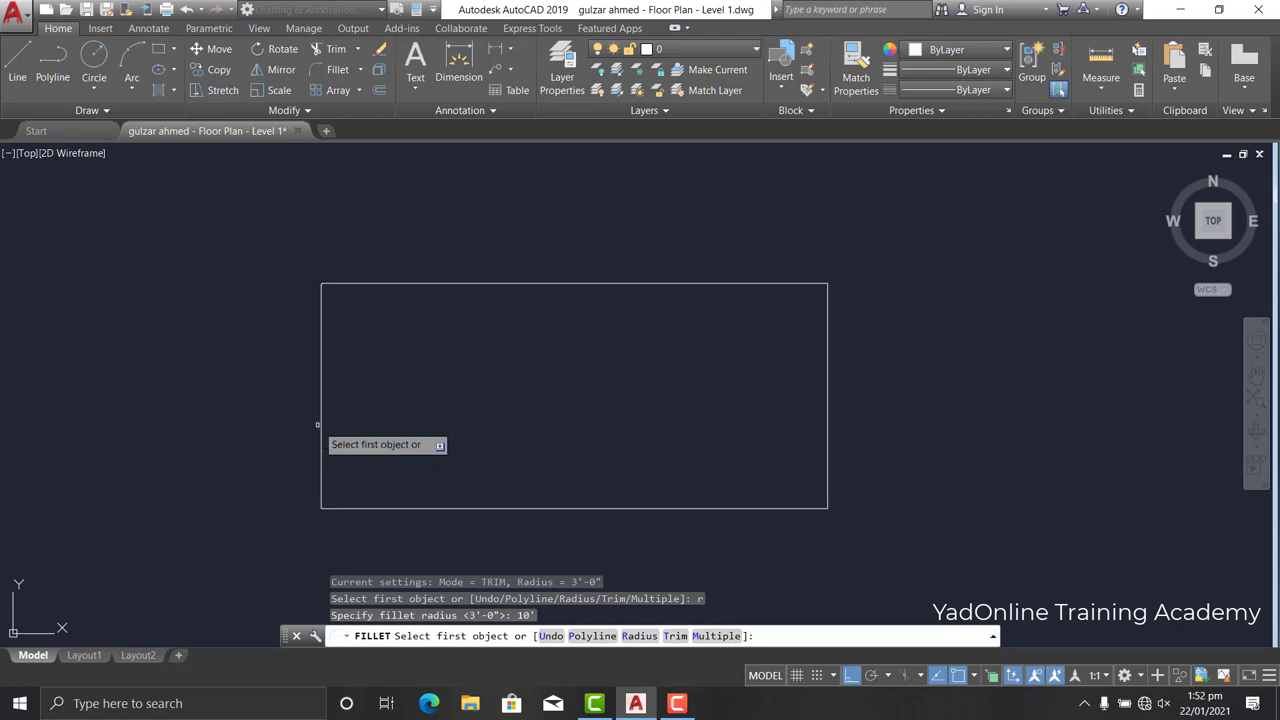
Round the bottom-left corner with the 10' fillet and zoom back out to the whole rectangle.
left_click(321, 421)
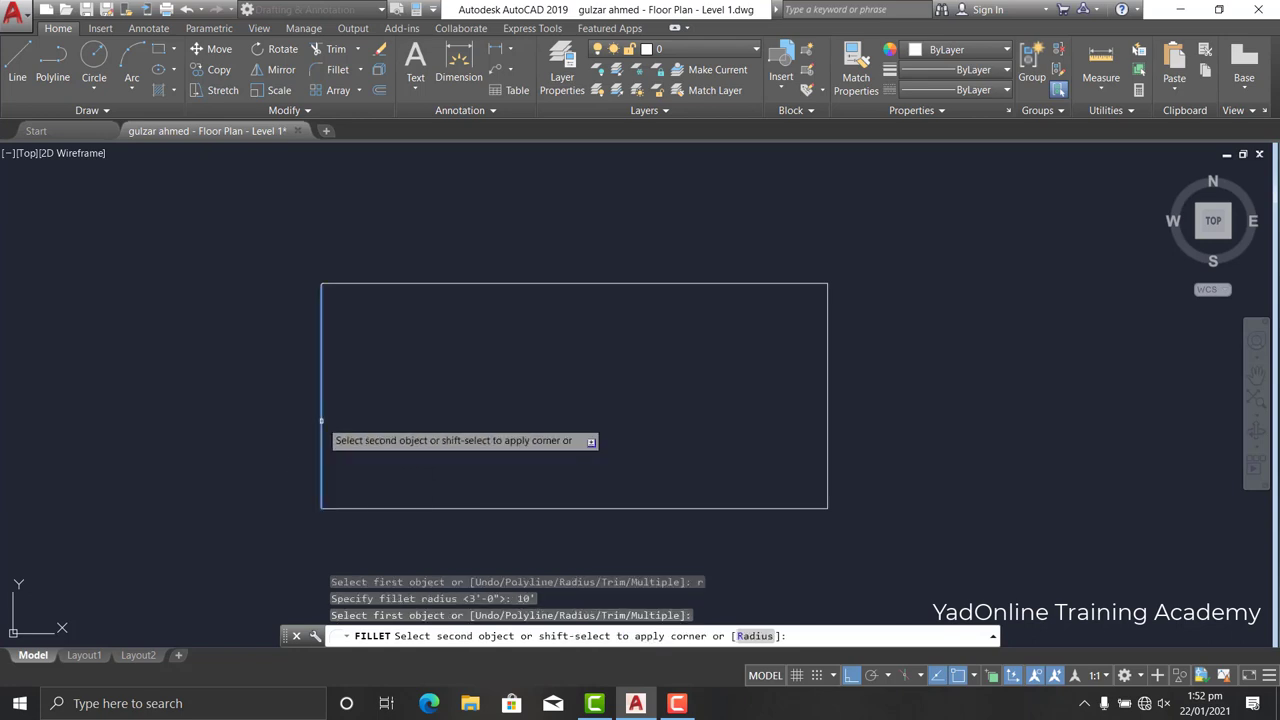
left_click(359, 510)
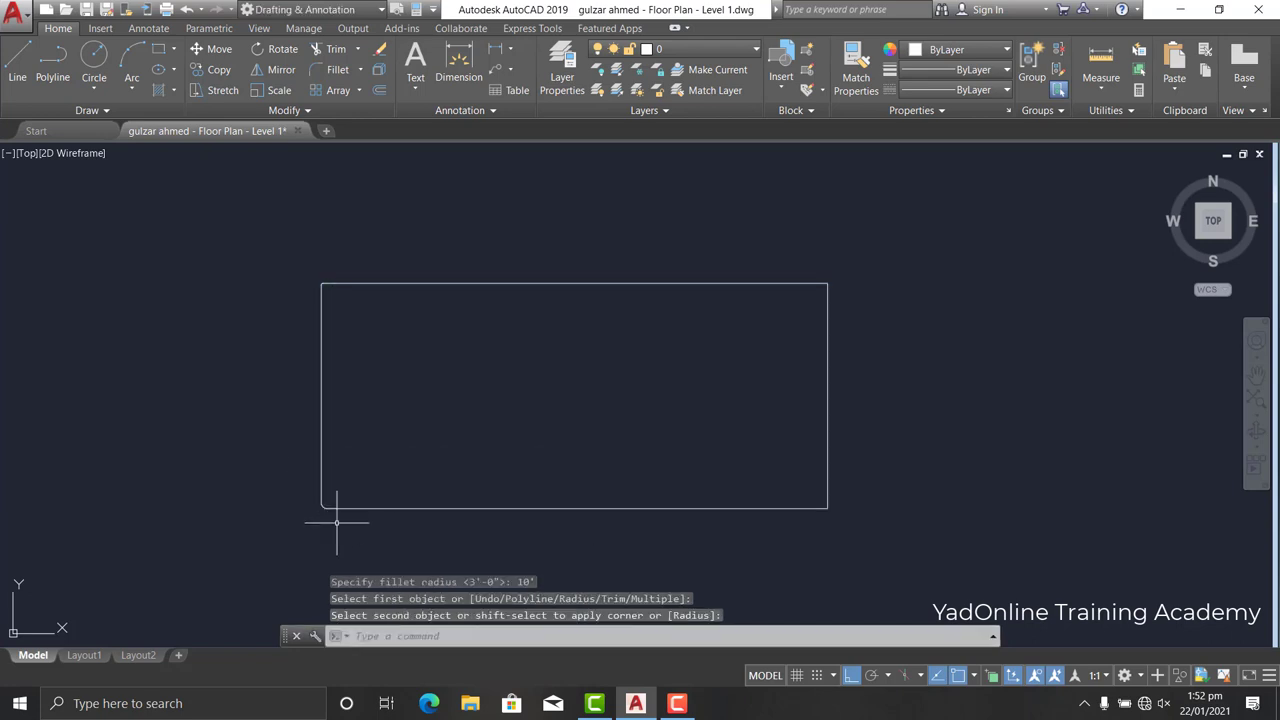
scroll(320, 512, "up", 3)
scroll(331, 477, "up", 2)
scroll(338, 440, "up", 4)
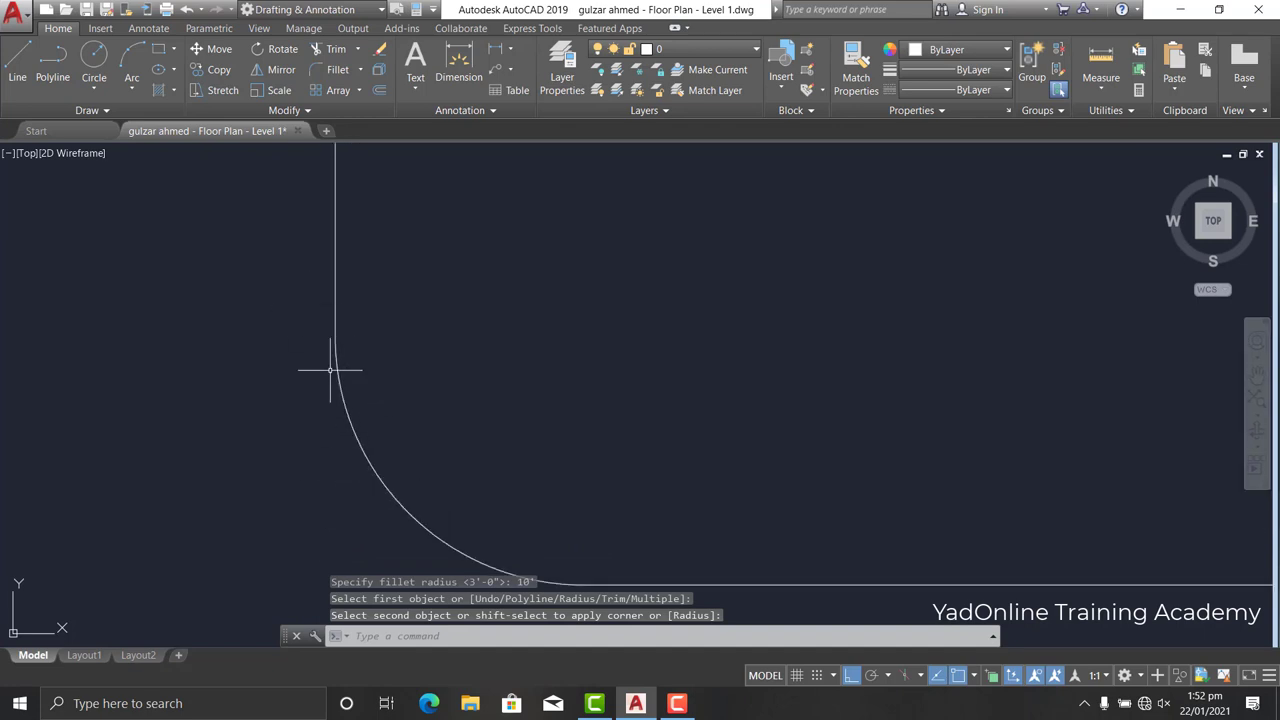
scroll(330, 430, "down", 4)
scroll(355, 517, "down", 3)
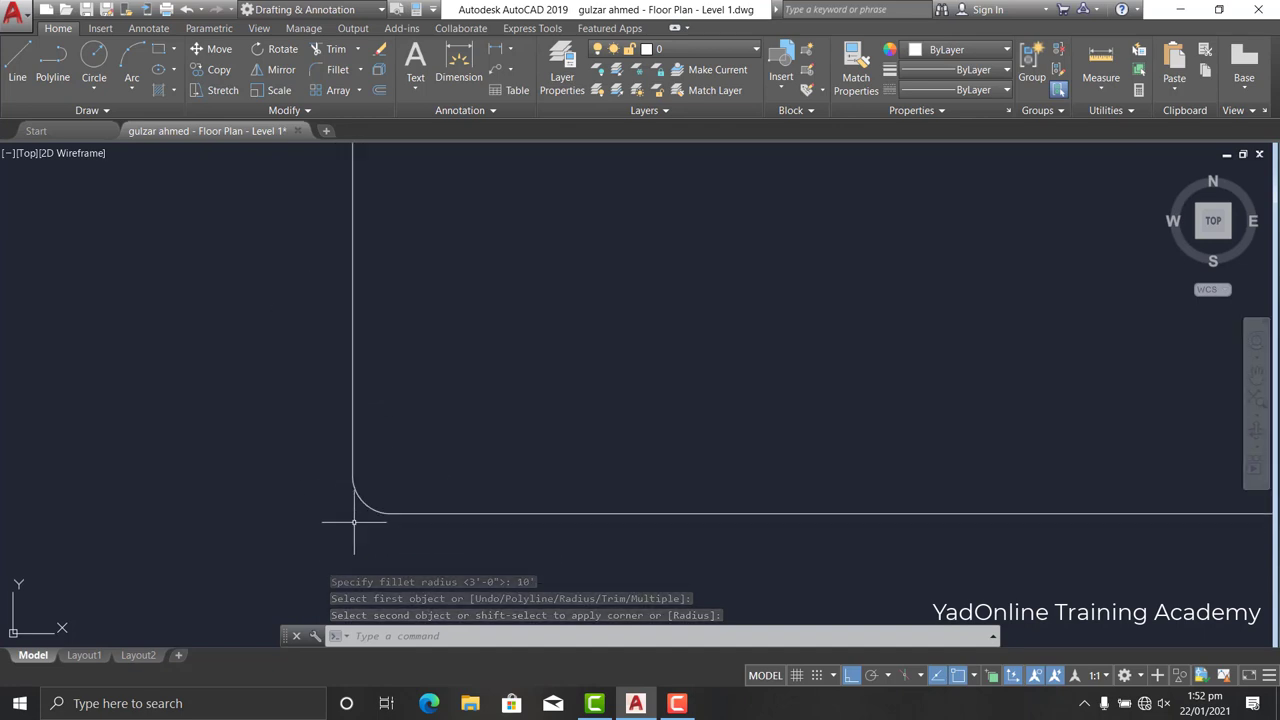
scroll(300, 505, "down", 3)
scroll(250, 485, "down", 1)
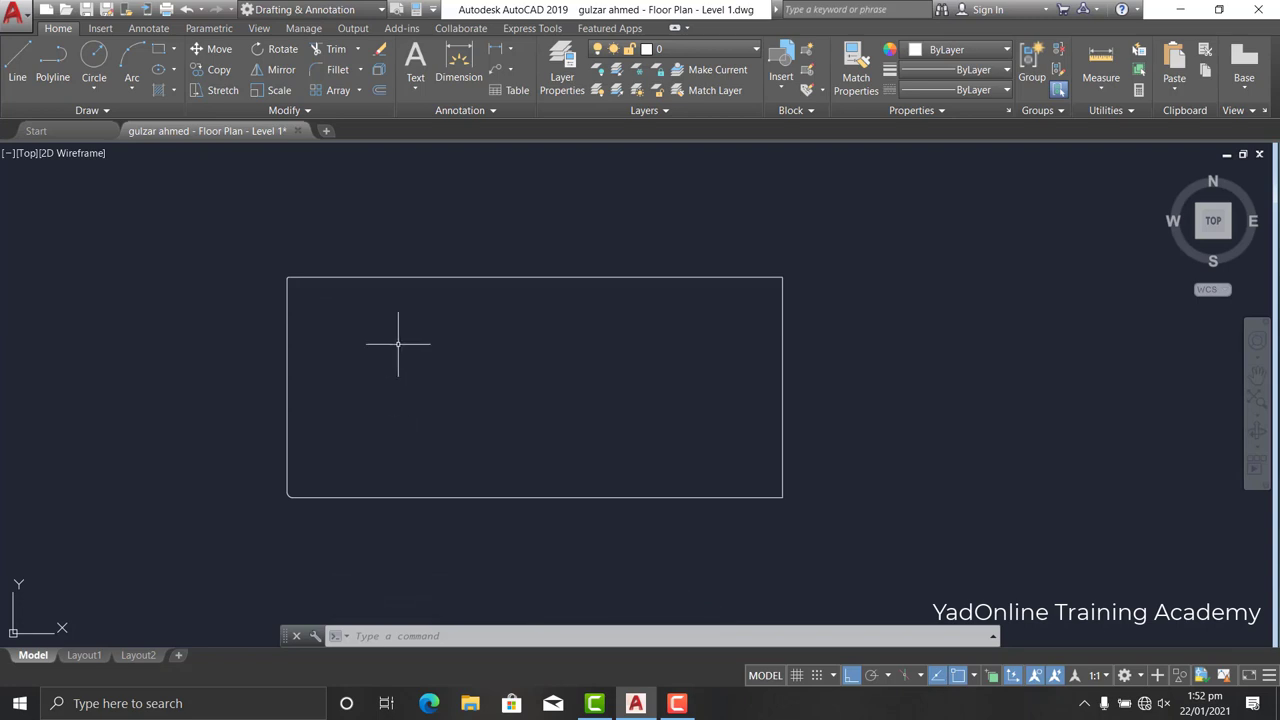
scroll(372, 342, "down", 2)
scroll(300, 340, "down", 2)
Draw a second rectangle right of the first and start FILLET at a 10'-0" radius.
scroll(563, 300, "up", 2)
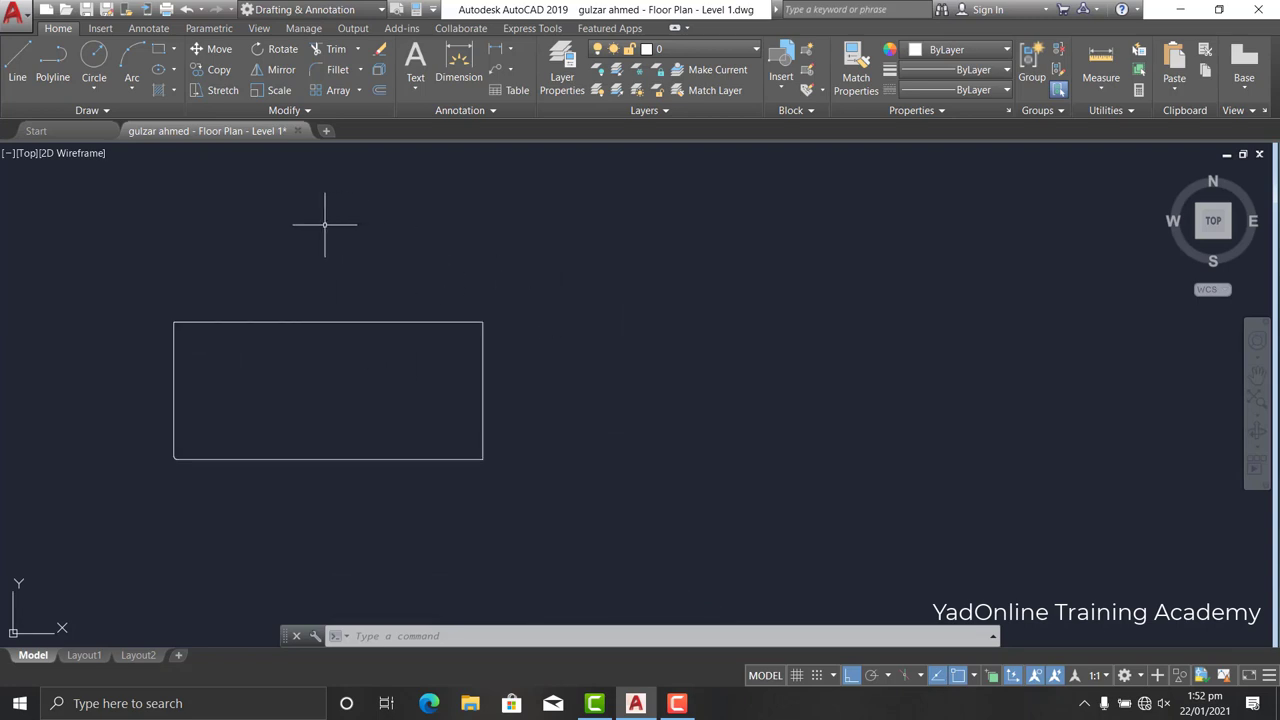
left_click(158, 49)
left_click(609, 303)
left_click(877, 452)
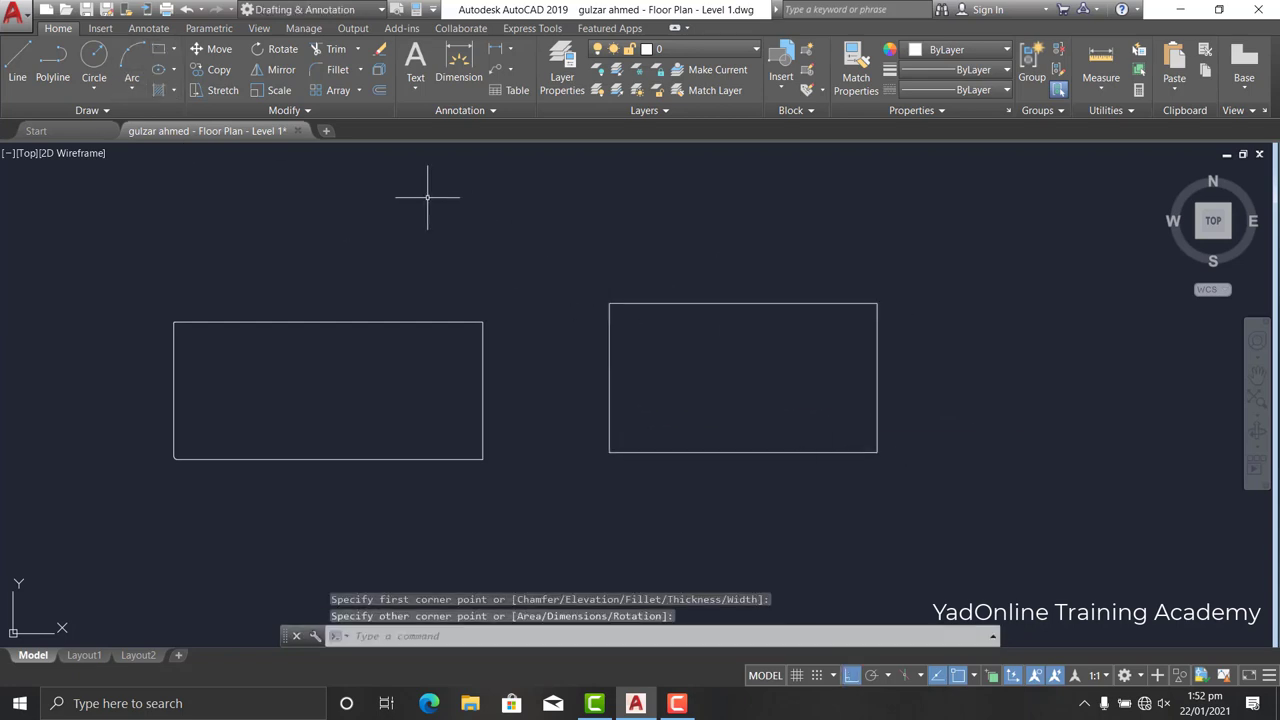
type("f")
key("Return")
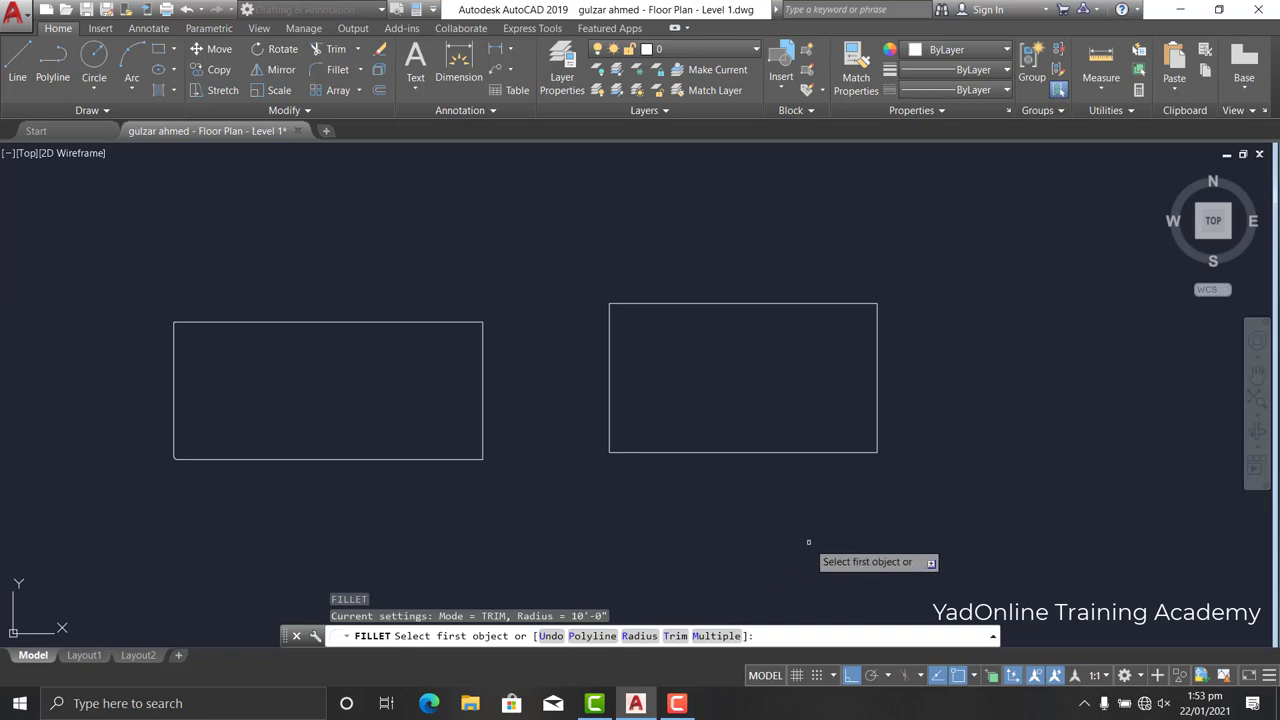
Use the Polyline option to fillet all four corners of the right rectangle at 10'-0".
type("p")
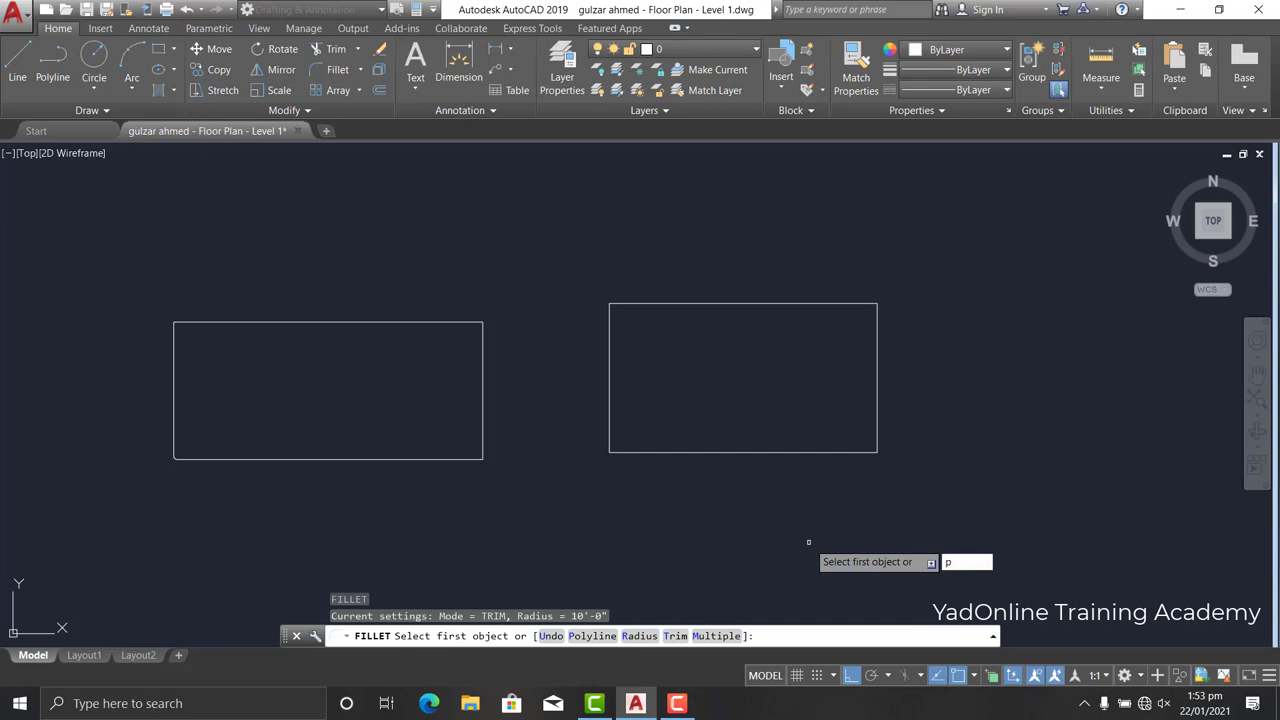
key("Return")
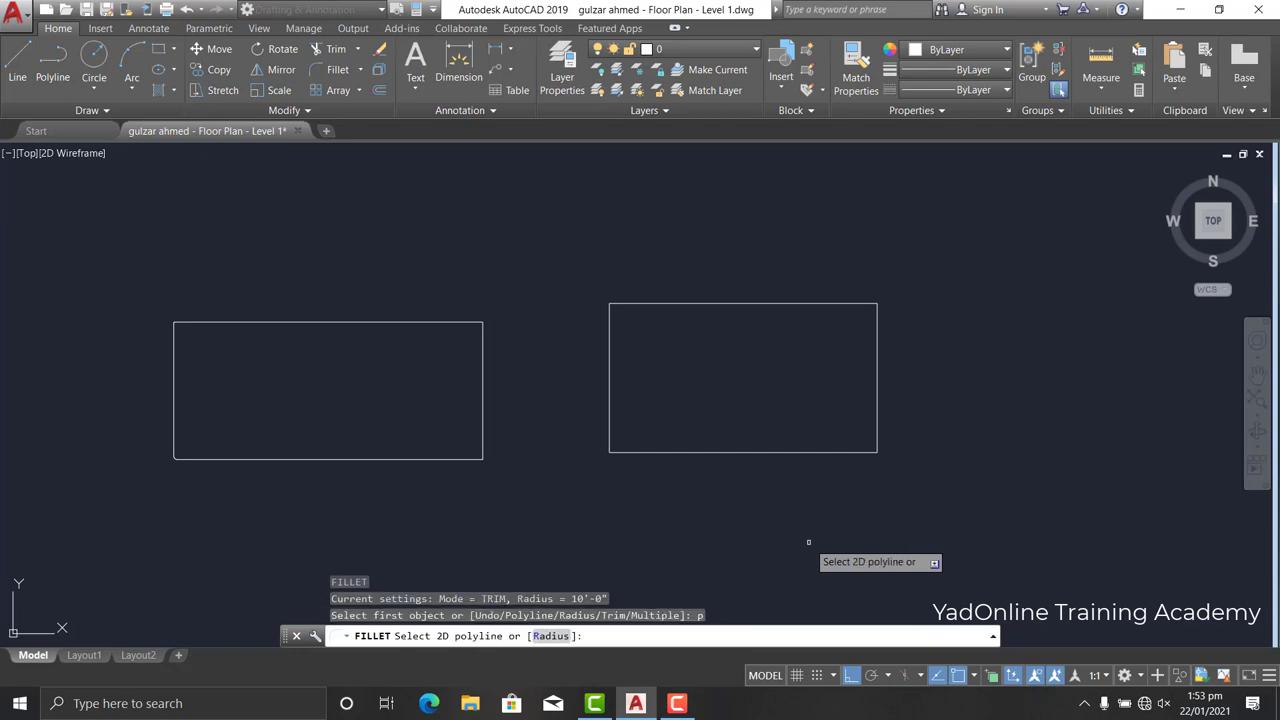
scroll(956, 318, "up", 2)
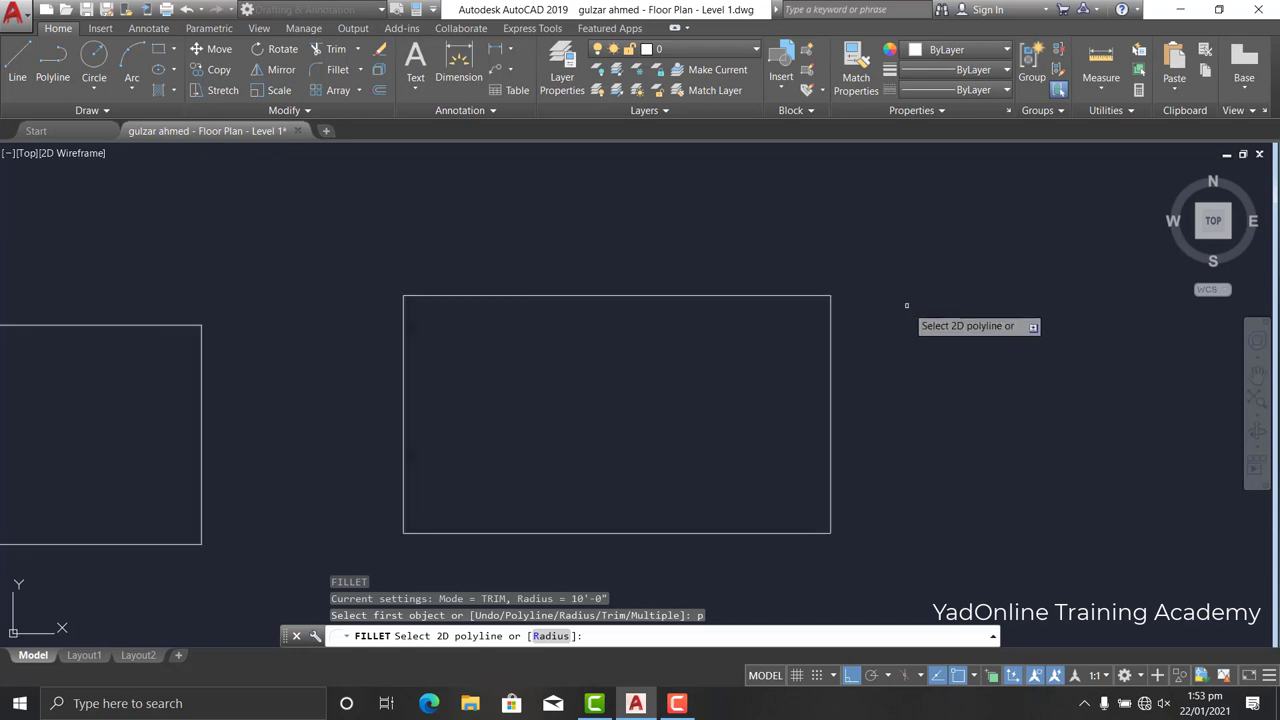
left_click(826, 296)
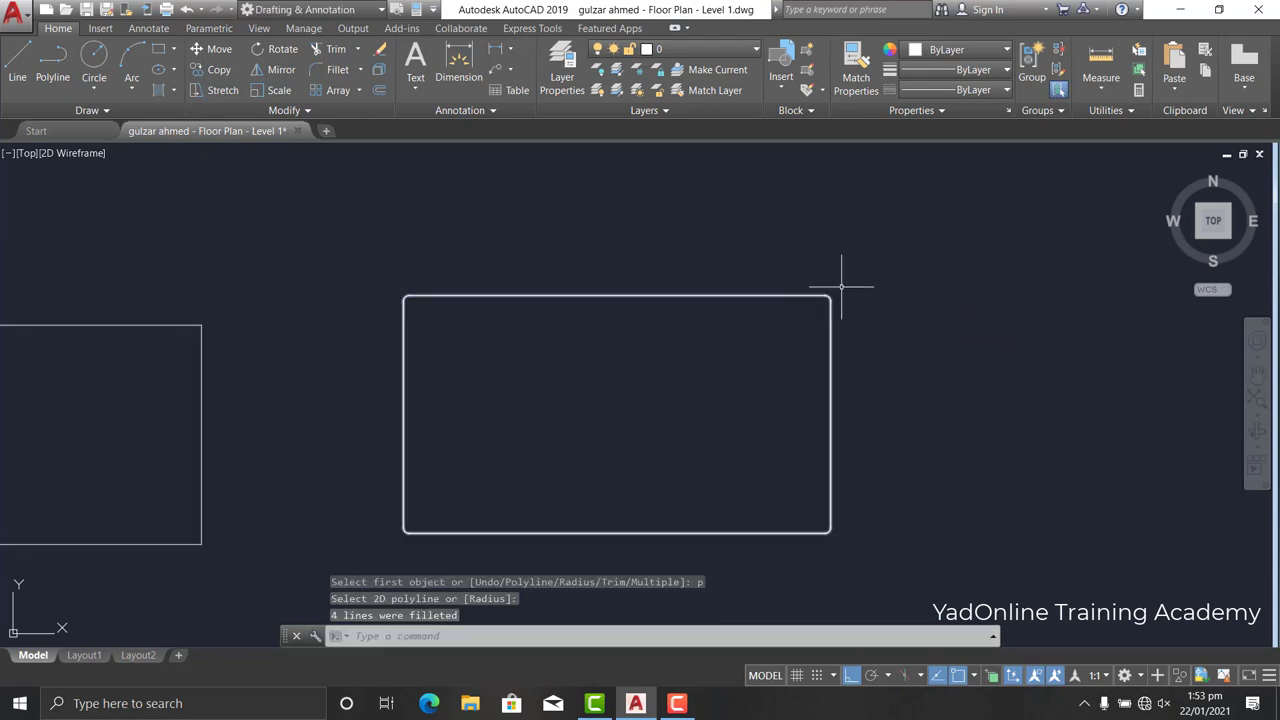
scroll(823, 300, "up", 2)
scroll(829, 280, "up", 2)
scroll(820, 251, "up", 2)
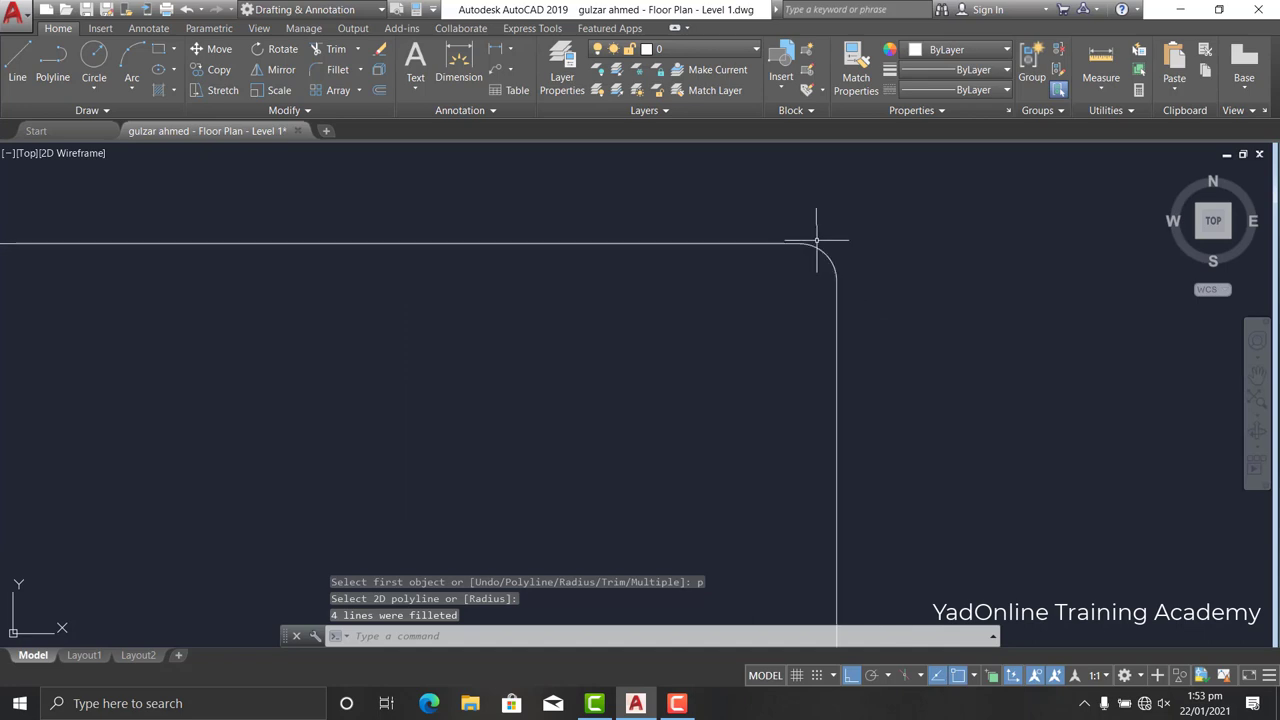
scroll(816, 240, "down", 1)
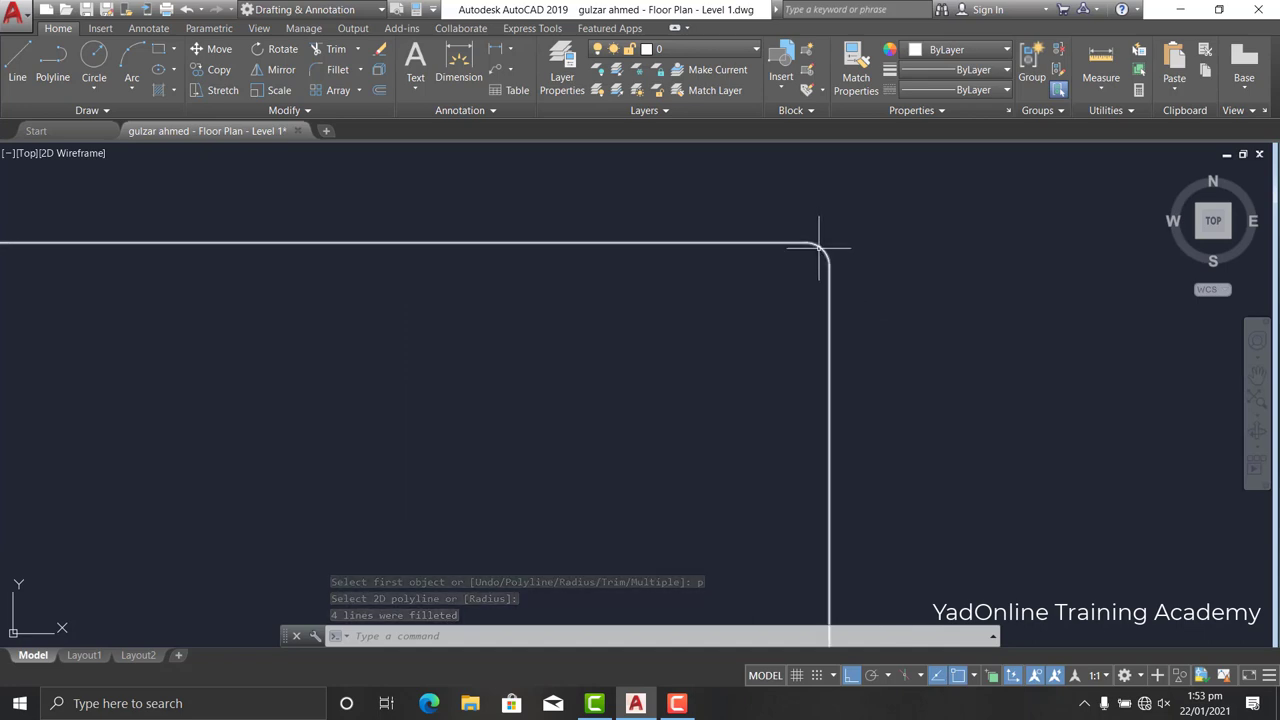
scroll(820, 245, "down", 3)
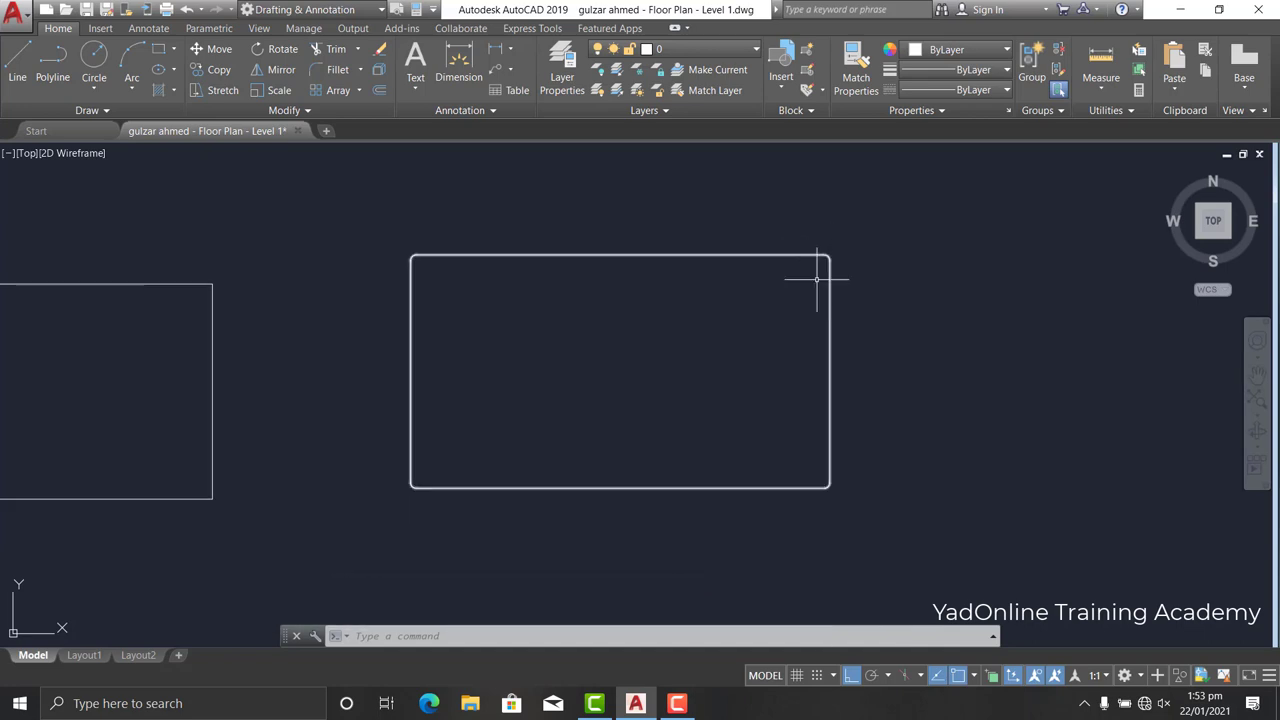
scroll(823, 277, "down", 5)
middle_click_drag(745, 318, 845, 332)
scroll(789, 314, "up", 8)
scroll(600, 280, "up", 2)
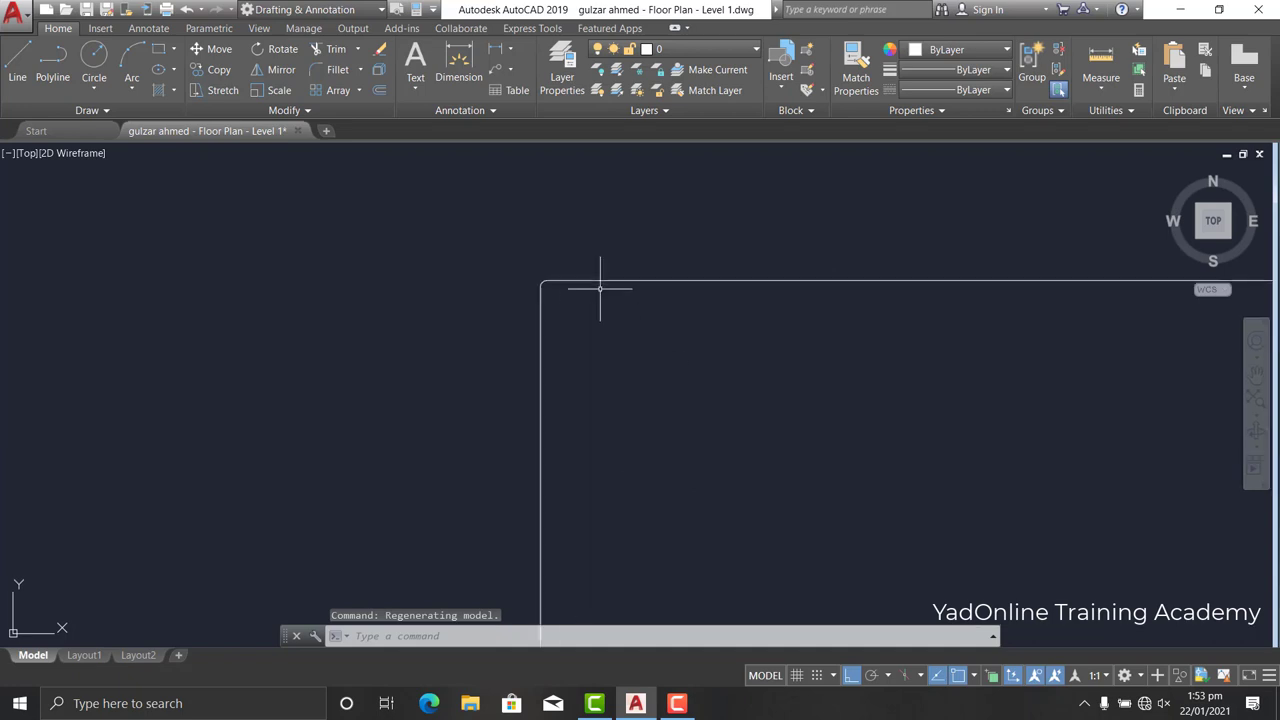
scroll(600, 280, "up", 2)
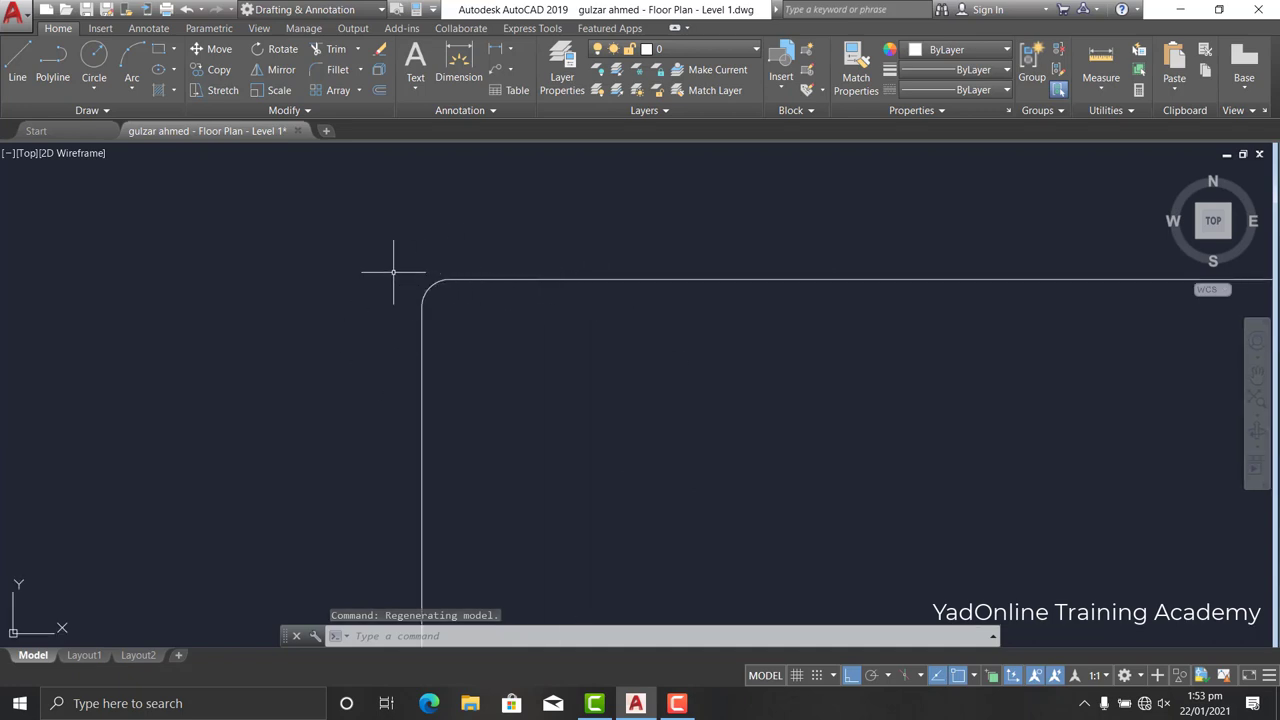
scroll(355, 276, "down", 2)
scroll(328, 283, "down", 3)
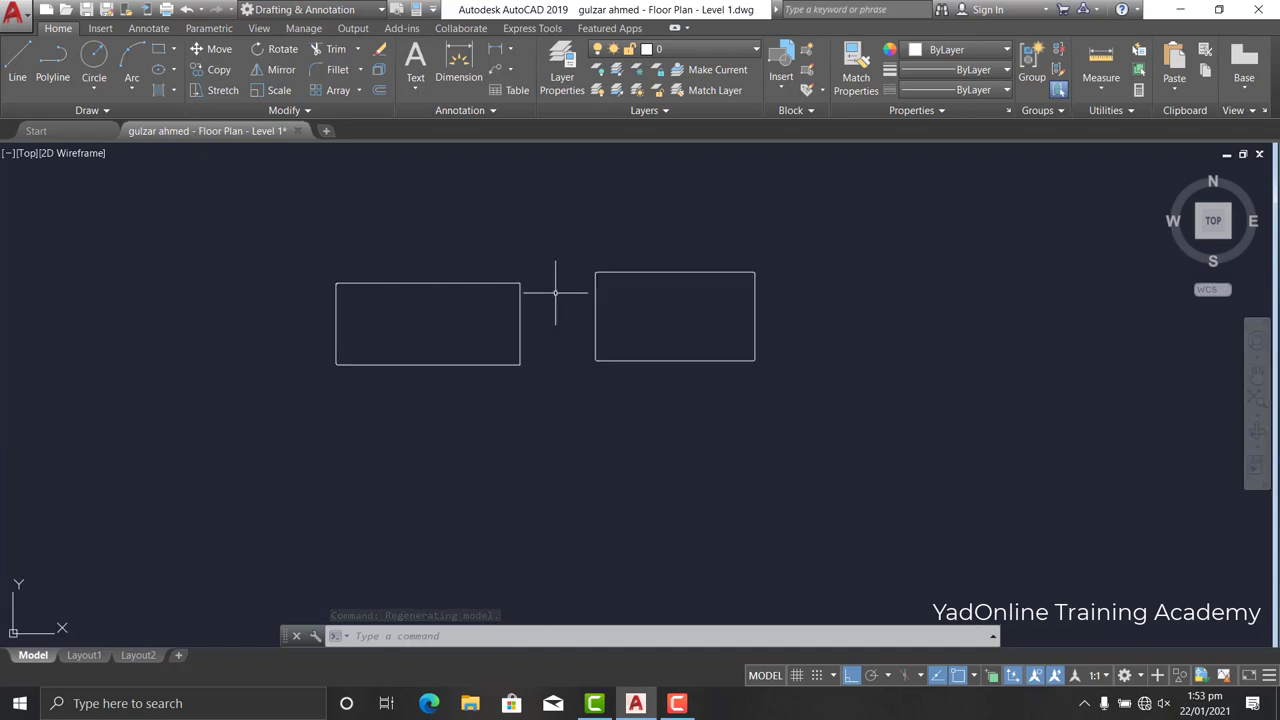
scroll(627, 268, "up", 4)
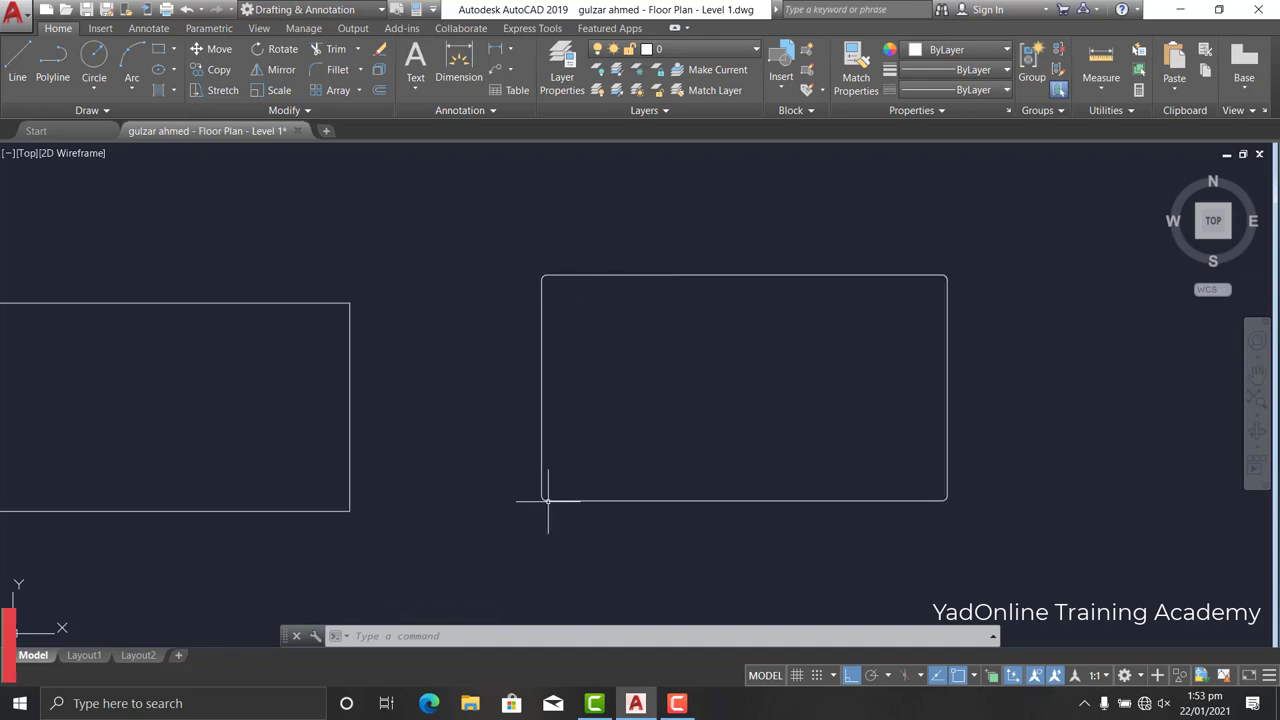
scroll(546, 252, "up", 3)
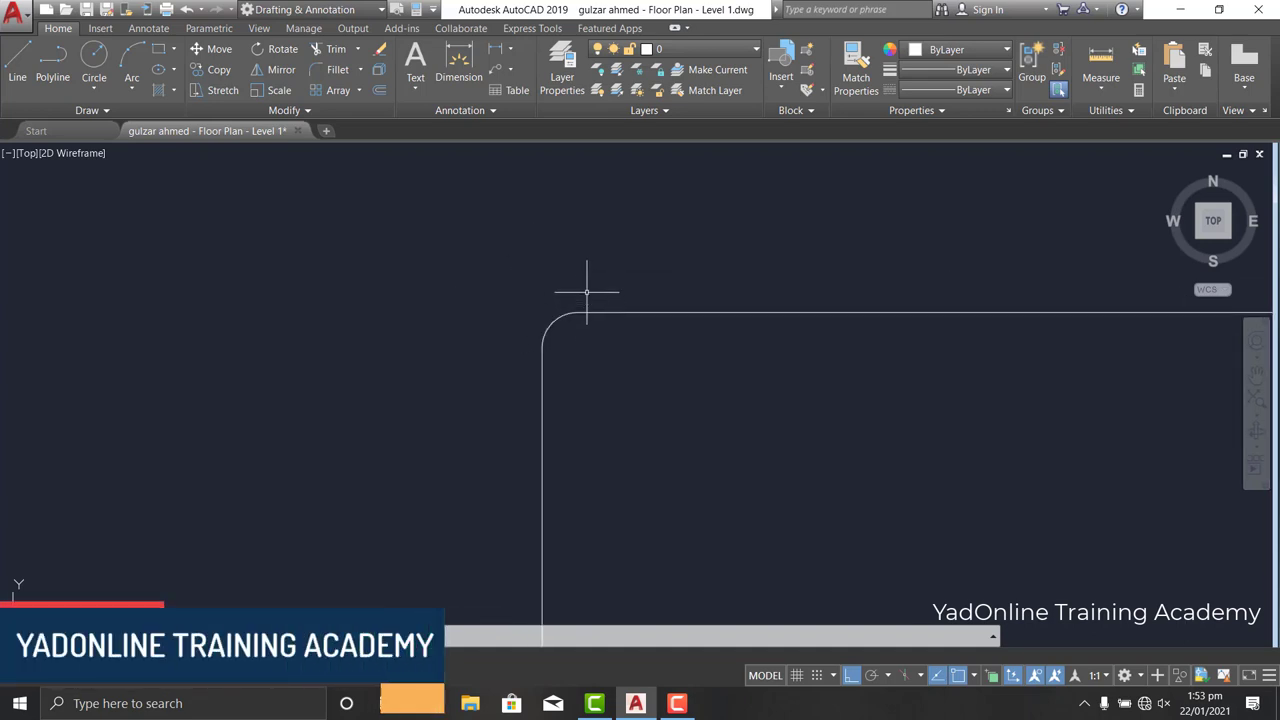
middle_click_drag(586, 286, 346, 271)
scroll(721, 270, "up", 1)
mouse_move(721, 240)
middle_mouse_down()
mouse_move(734, 231)
mouse_move(254, 229)
middle_mouse_up()
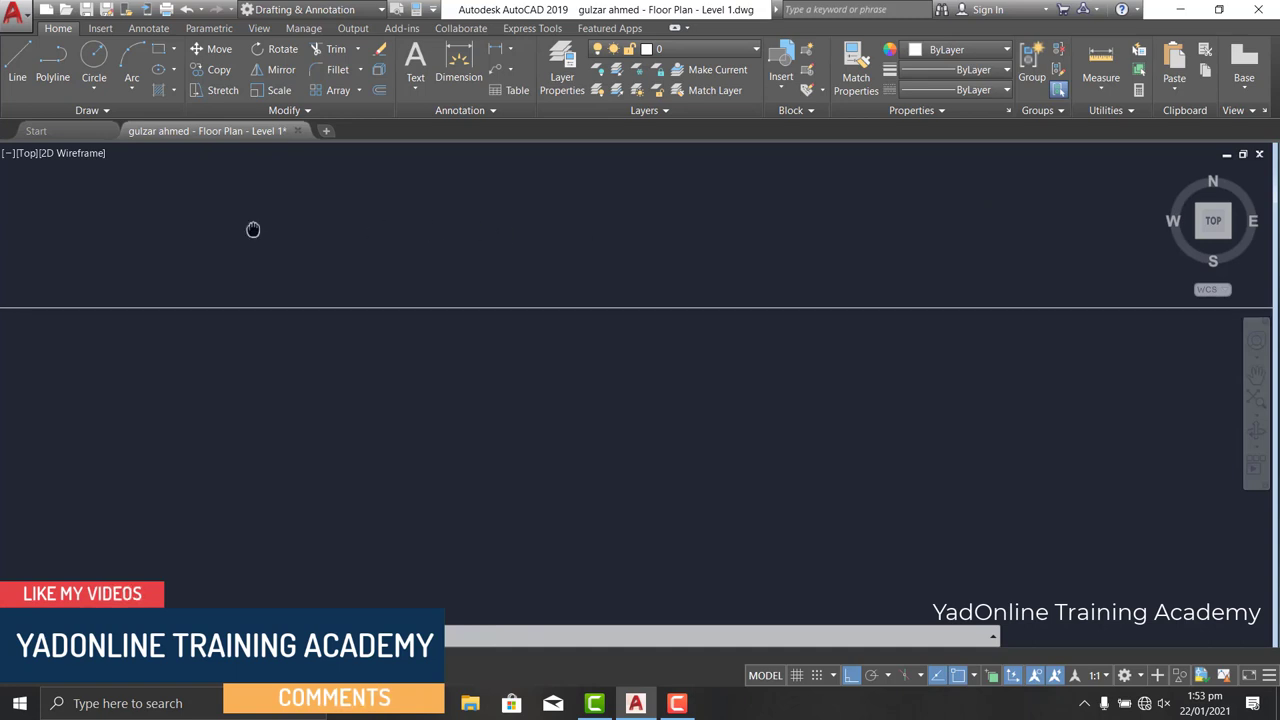
middle_click_drag(1020, 257, 548, 267)
scroll(548, 267, "down", 6)
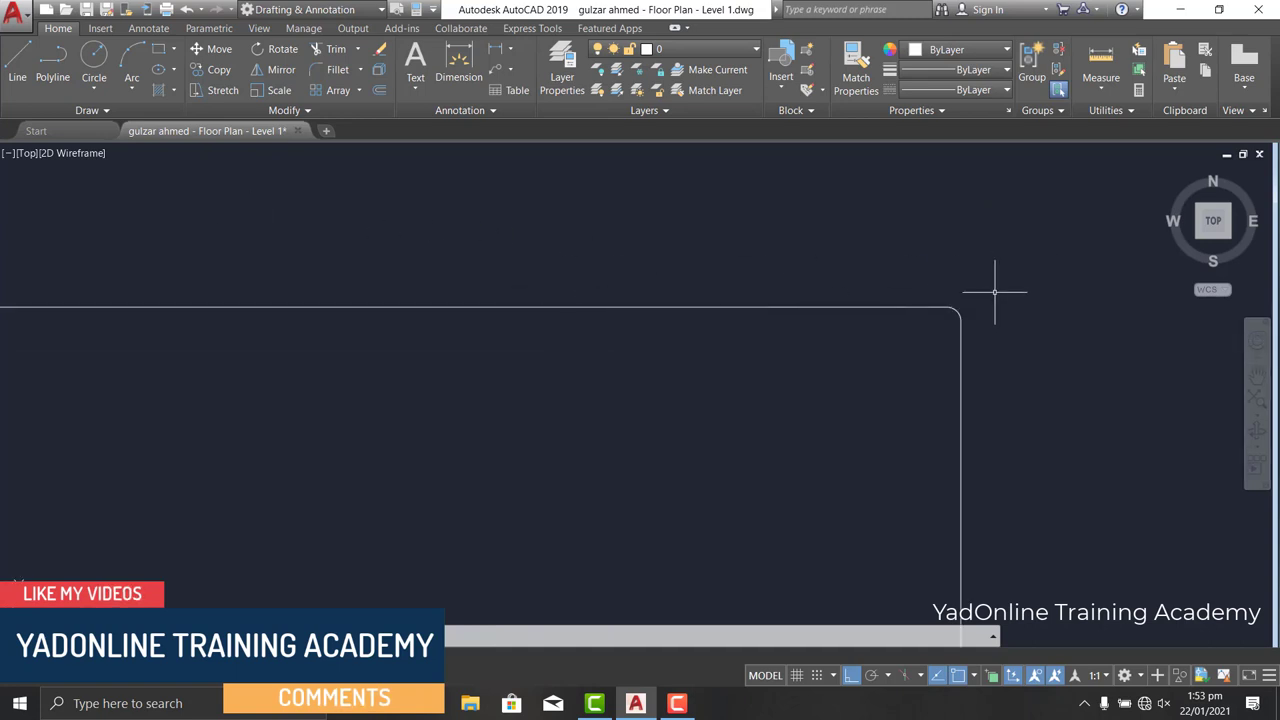
scroll(950, 320, "up", 3)
scroll(905, 320, "up", 2)
scroll(929, 277, "down", 4)
scroll(929, 503, "up", 4)
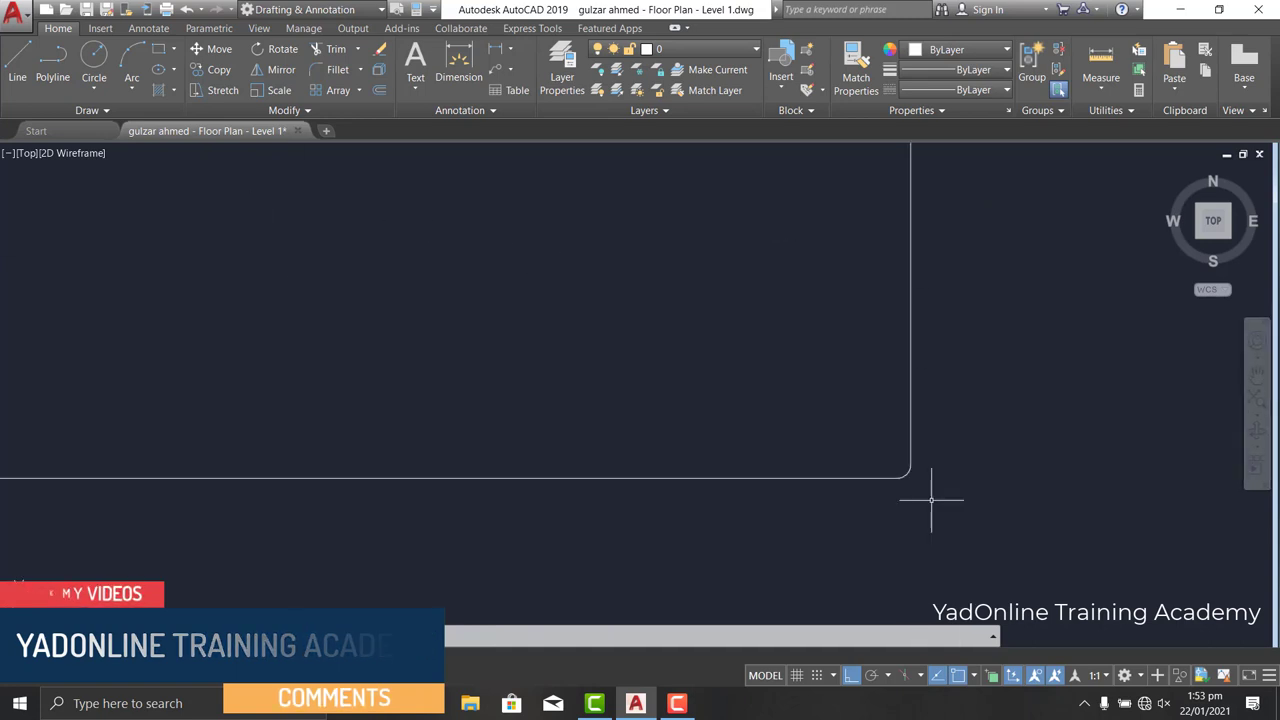
scroll(857, 451, "up", 2)
scroll(940, 475, "down", 3)
scroll(700, 457, "down", 2)
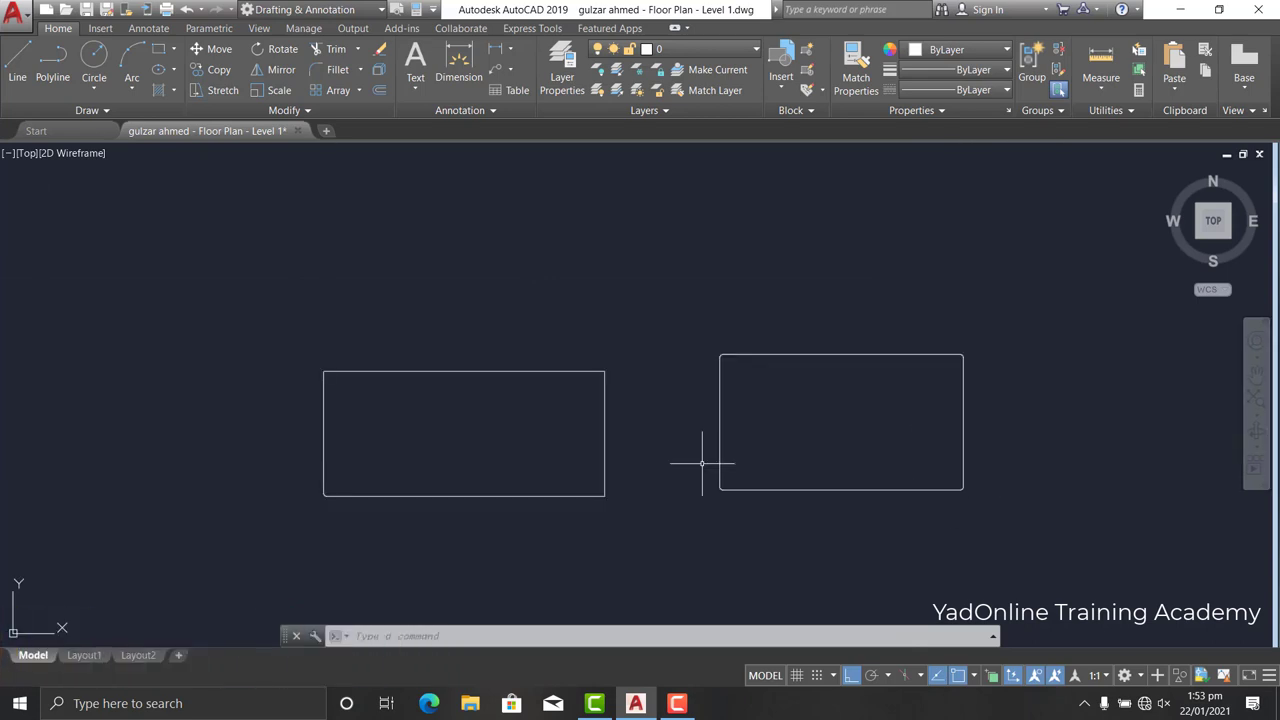
scroll(857, 486, "up", 3)
scroll(776, 484, "up", 2)
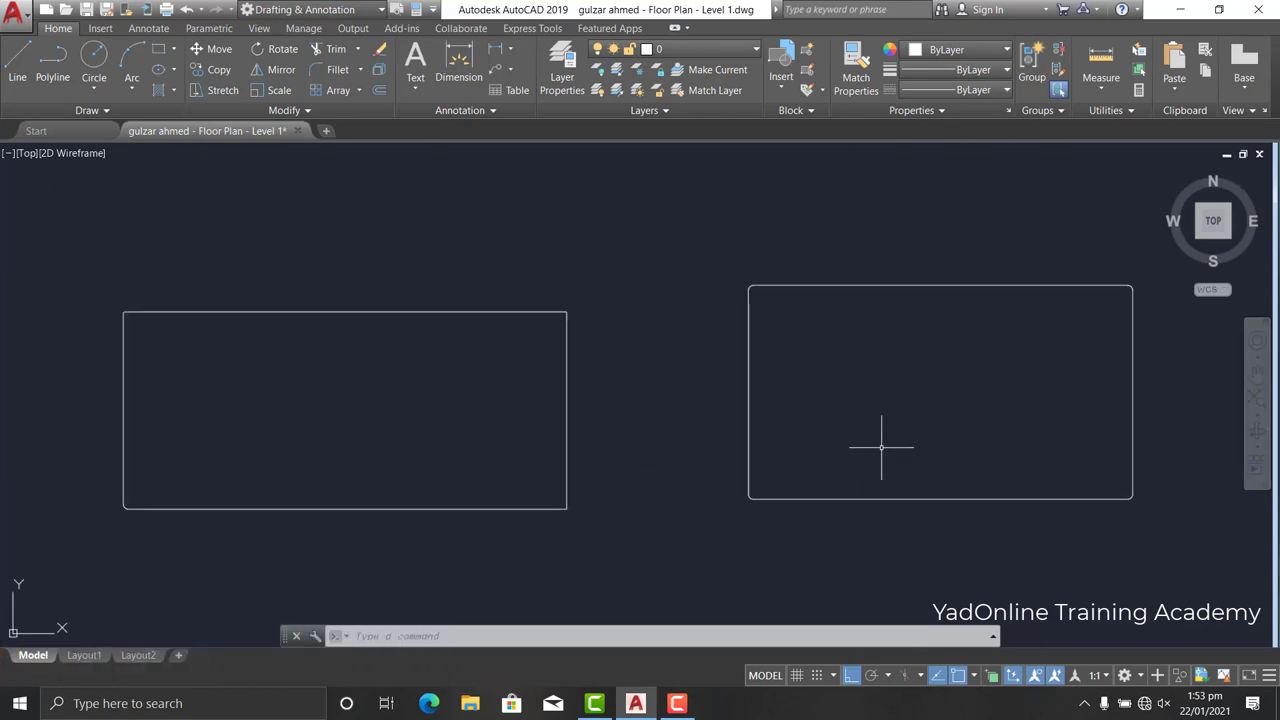
scroll(651, 426, "down", 5)
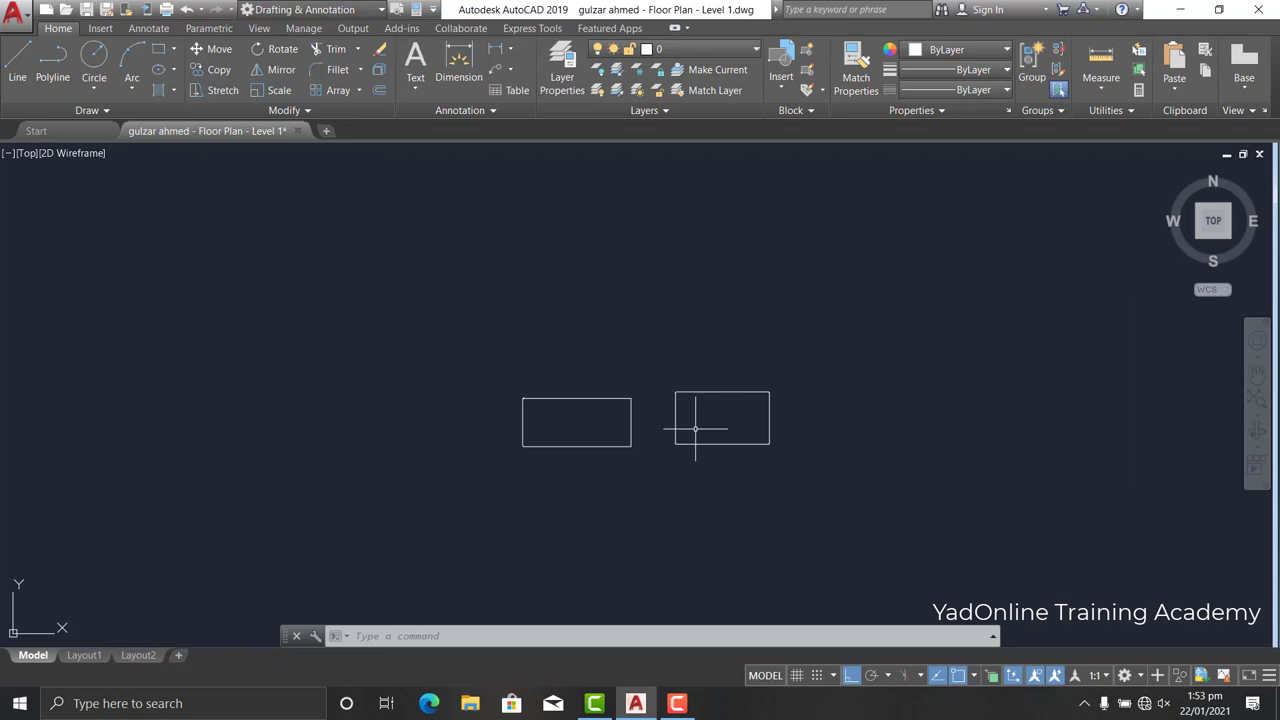
left_click(338, 70)
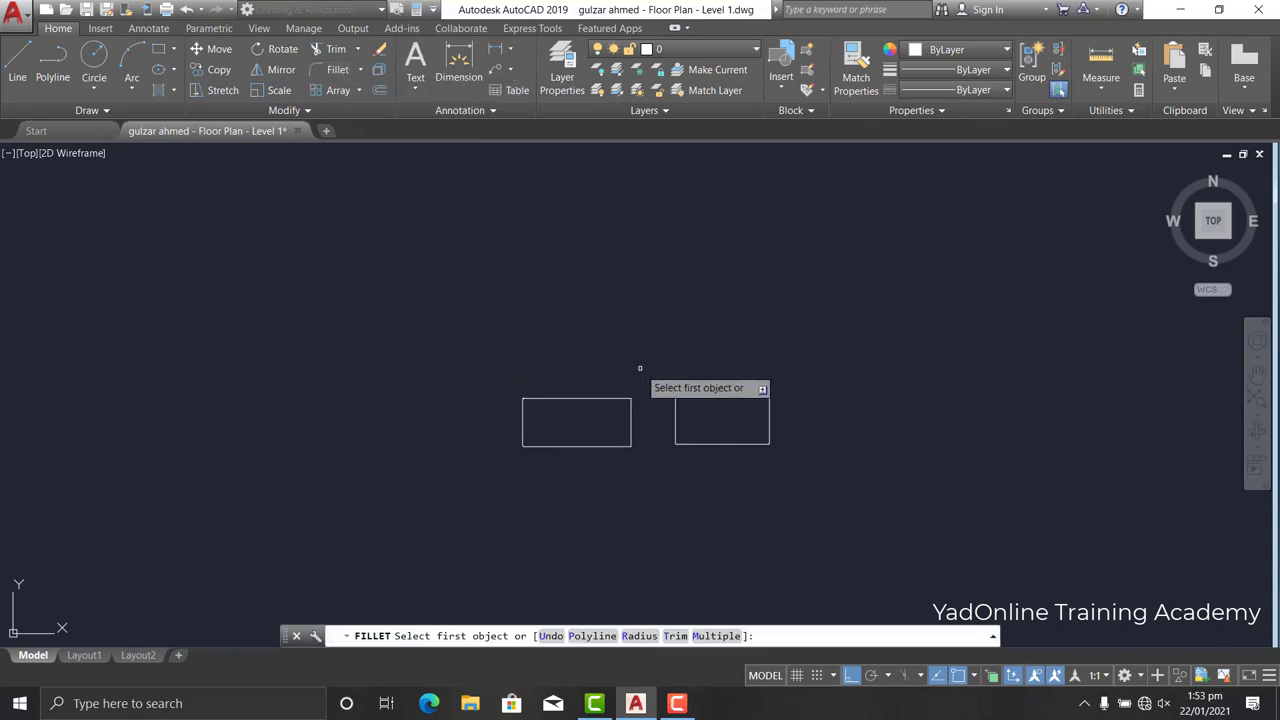
key("Escape")
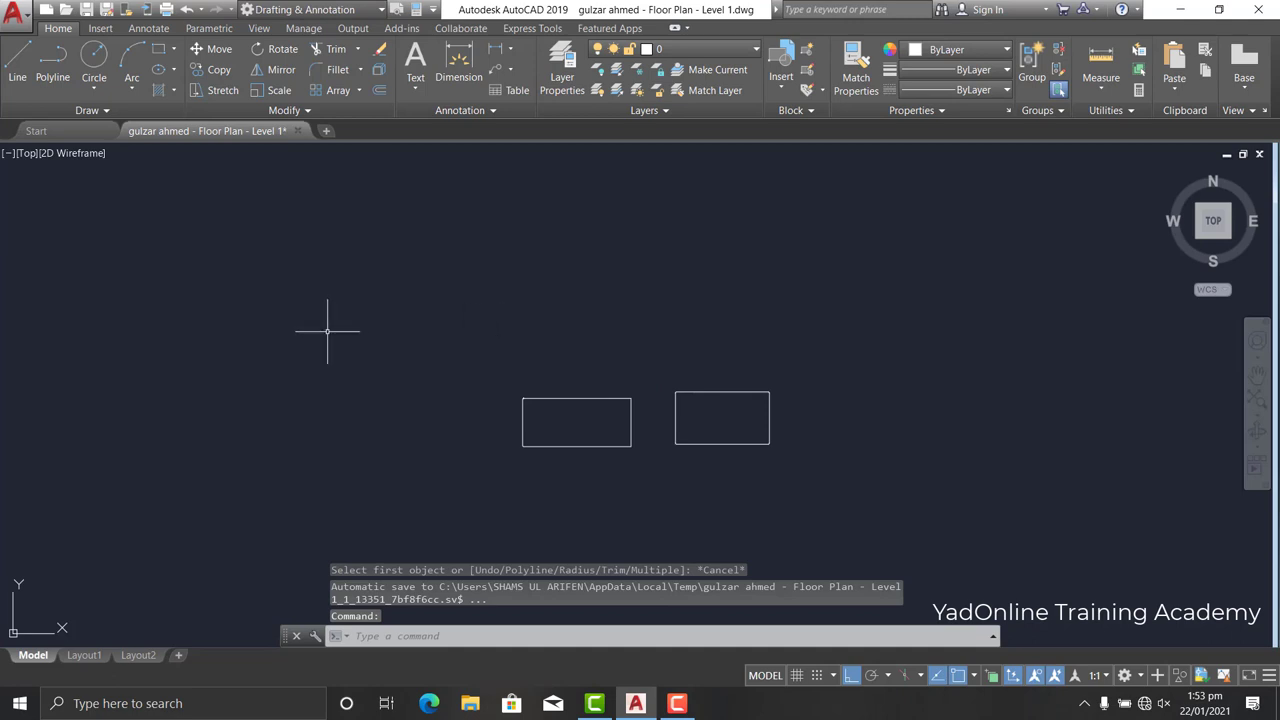
scroll(323, 343, "down", 2)
scroll(586, 400, "down", 4)
scroll(685, 403, "up", 1)
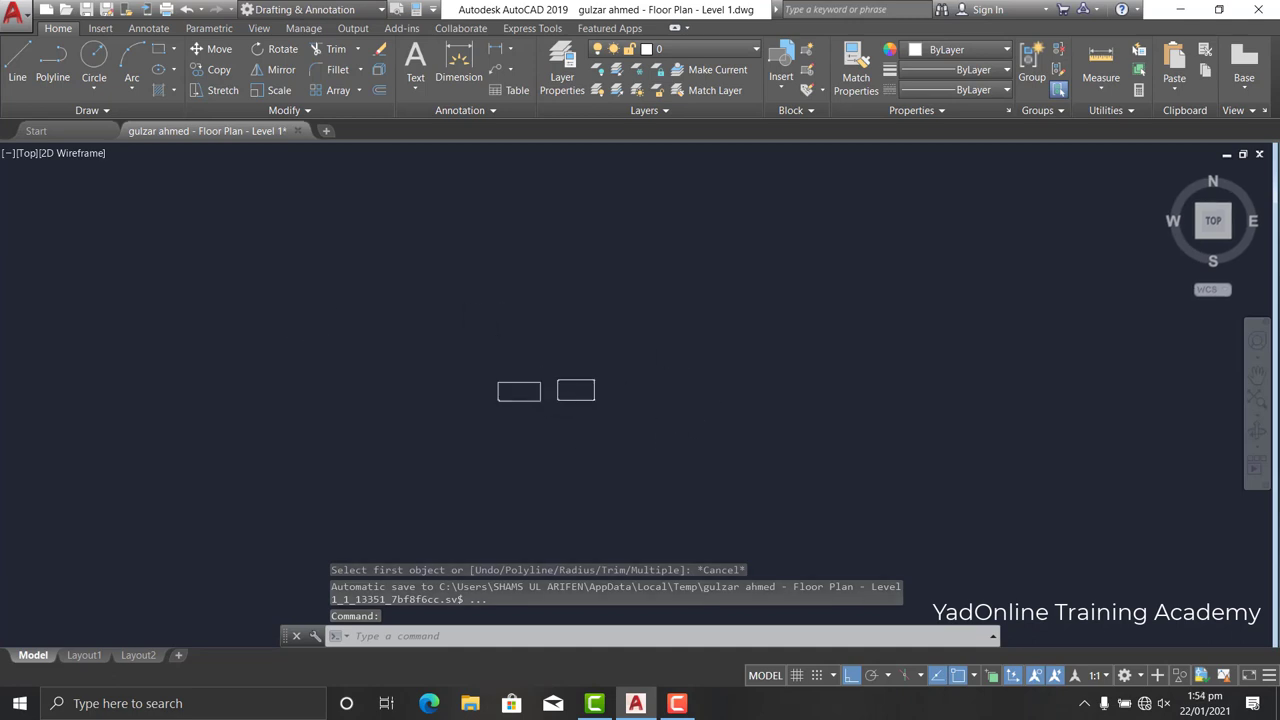
scroll(680, 405, "up", 3)
scroll(623, 416, "up", 3)
scroll(623, 416, "down", 4)
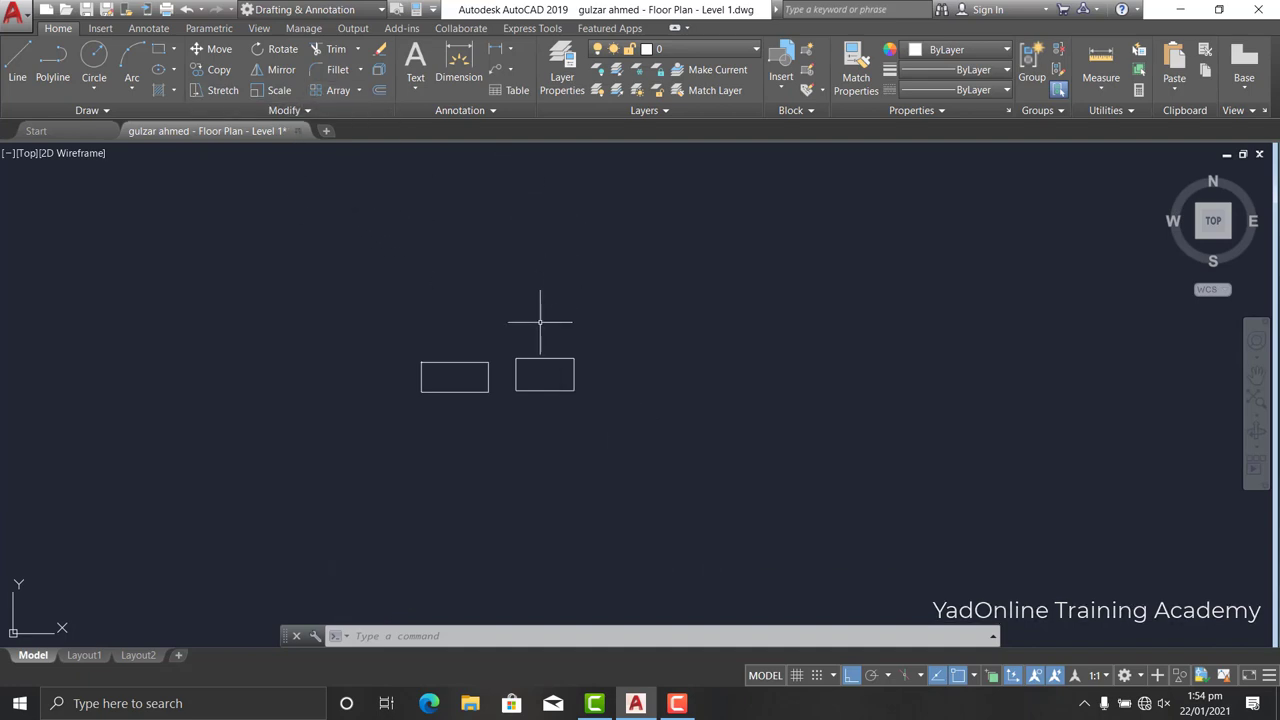
scroll(395, 340, "down", 3)
scroll(534, 357, "up", 3)
scroll(538, 364, "up", 2)
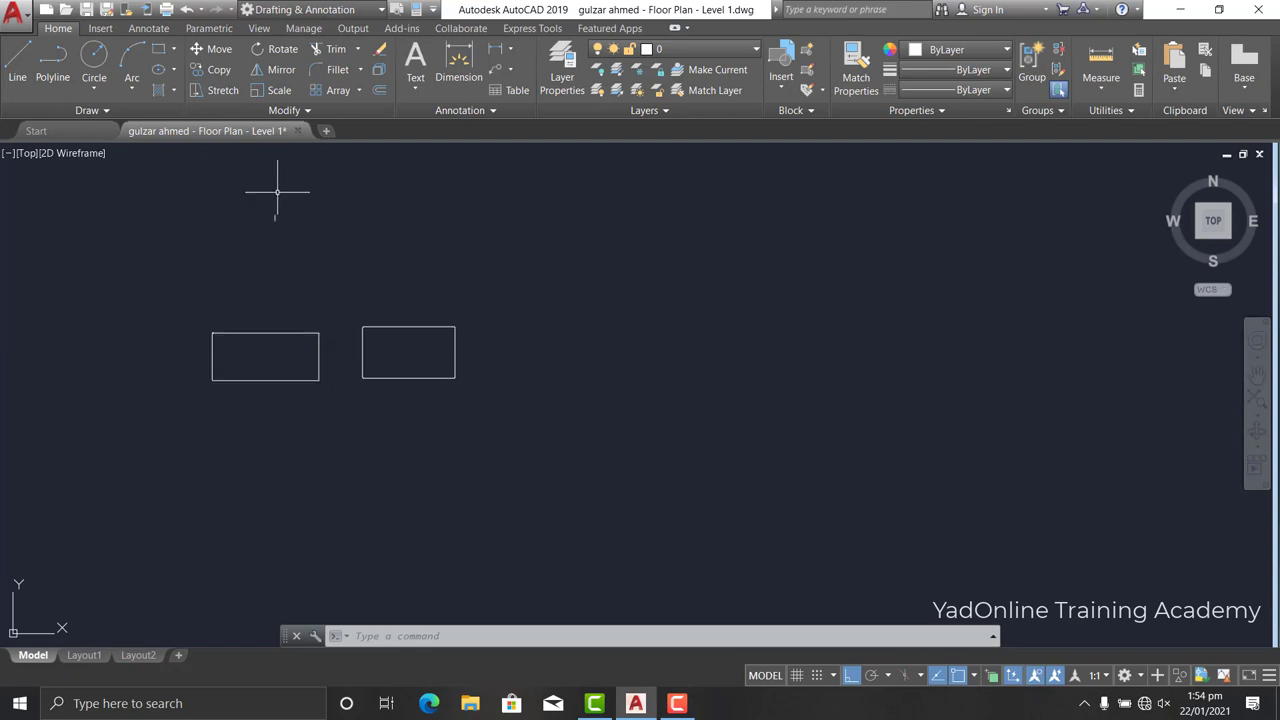
Draw a larger third rectangle to the right and turn on Ortho with F8.
left_click(158, 49)
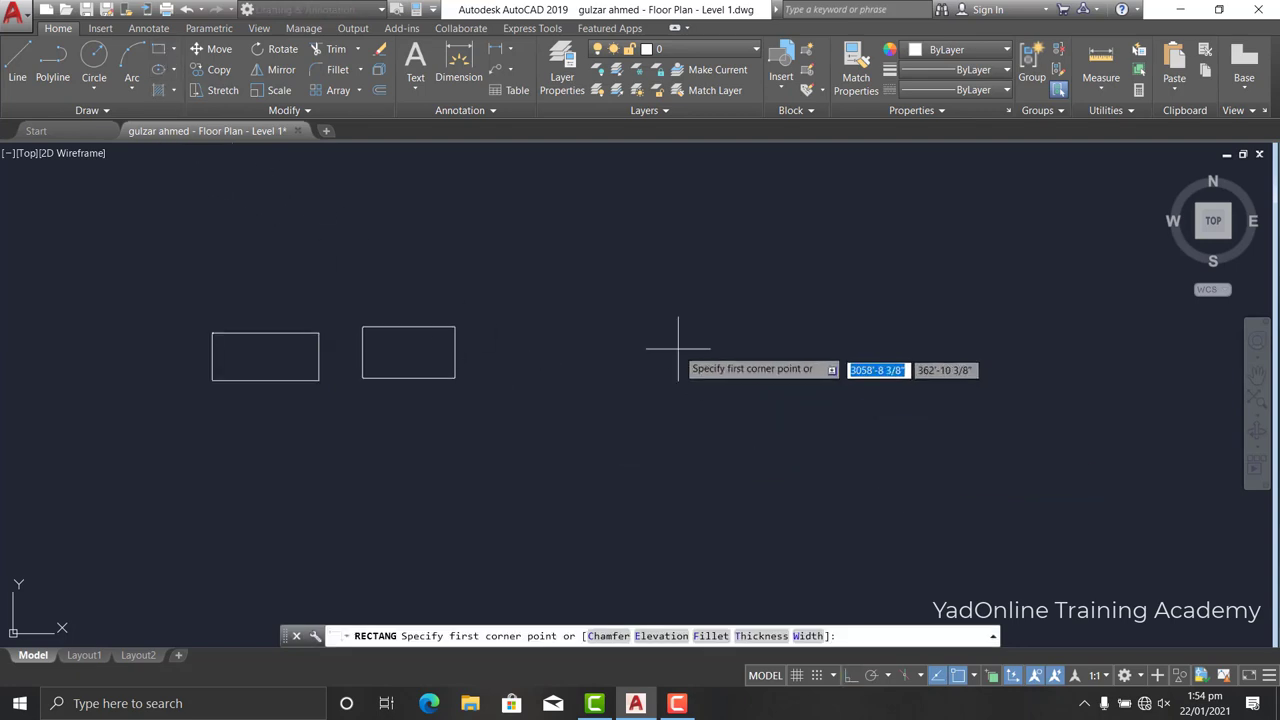
left_click(560, 315)
left_click(783, 412)
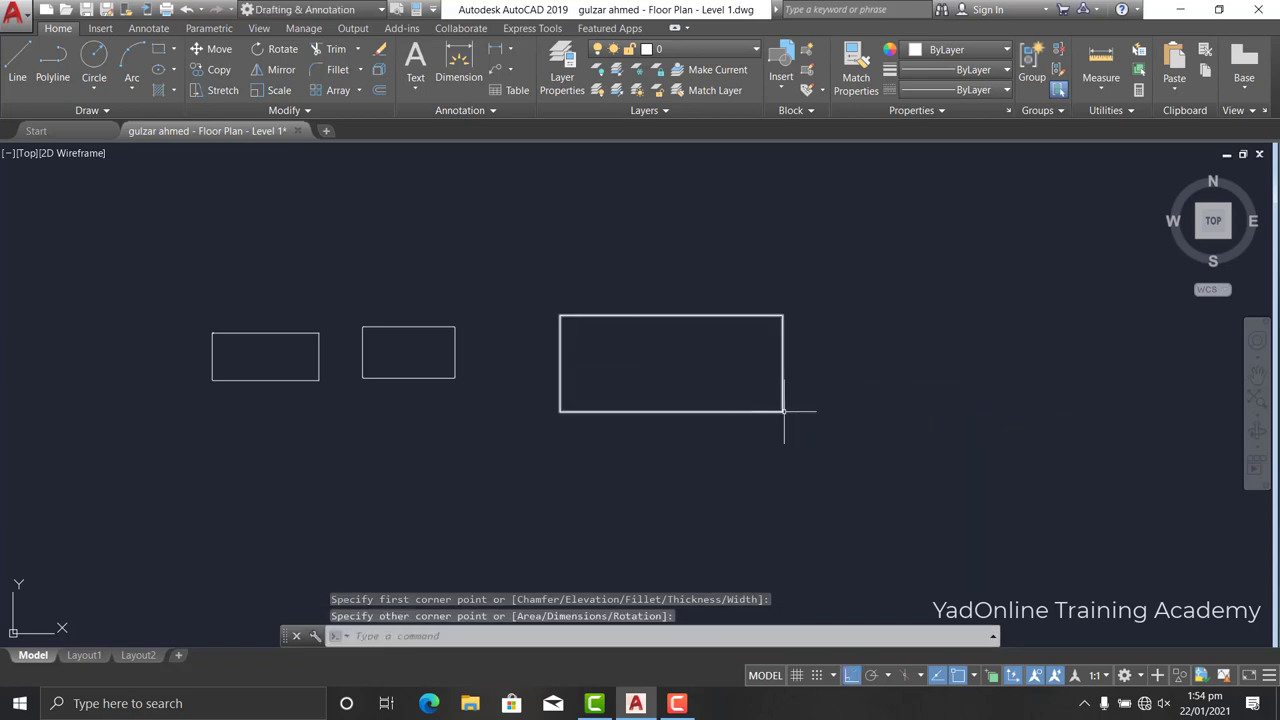
key("F8")
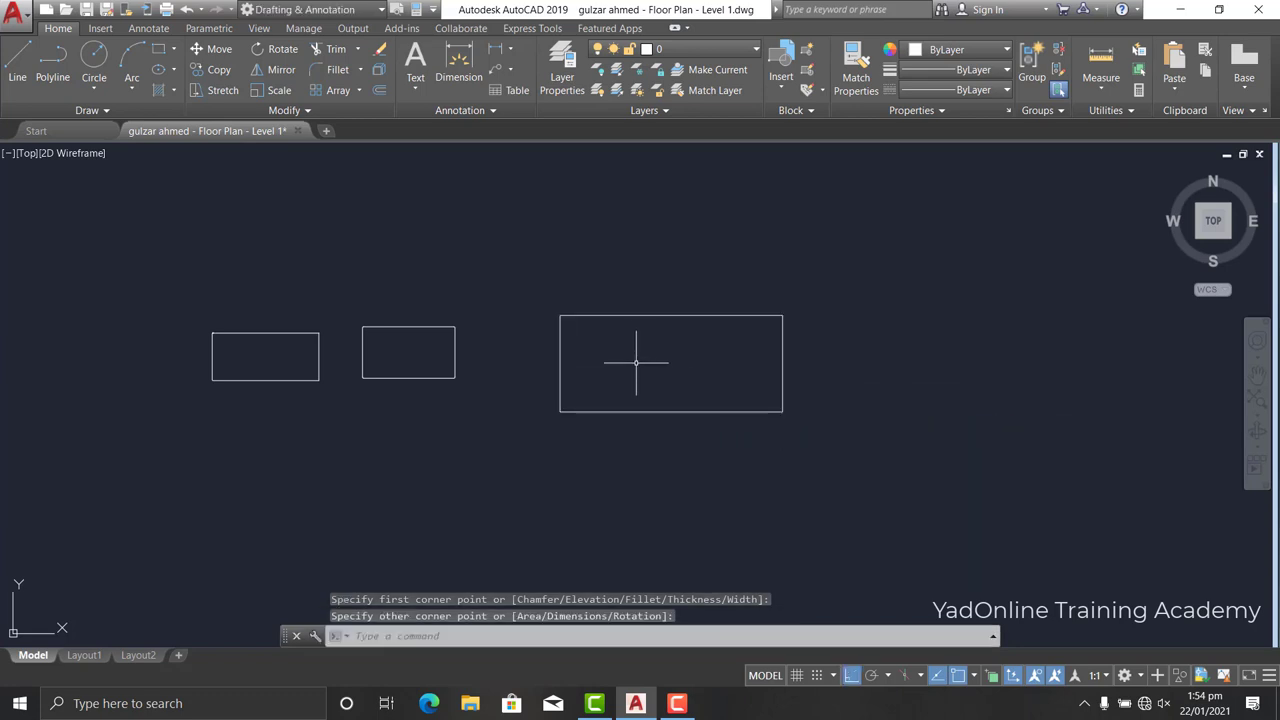
scroll(543, 337, "up", 4)
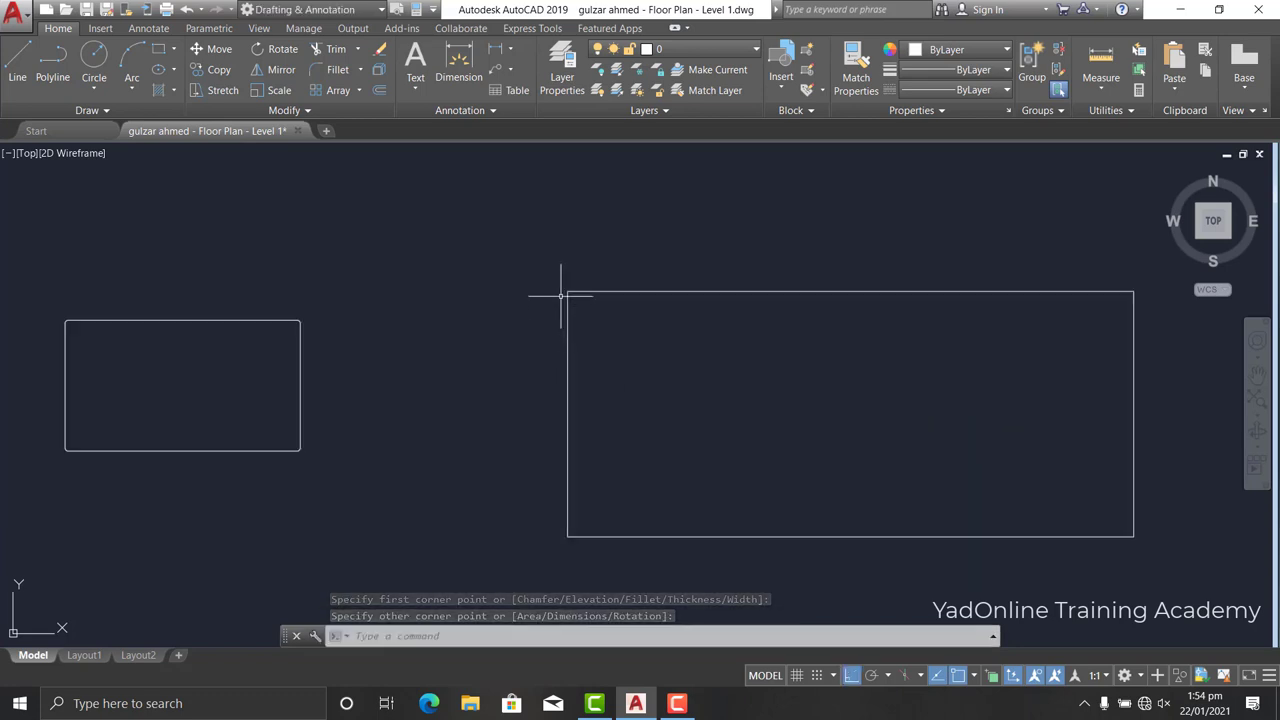
left_click(570, 292)
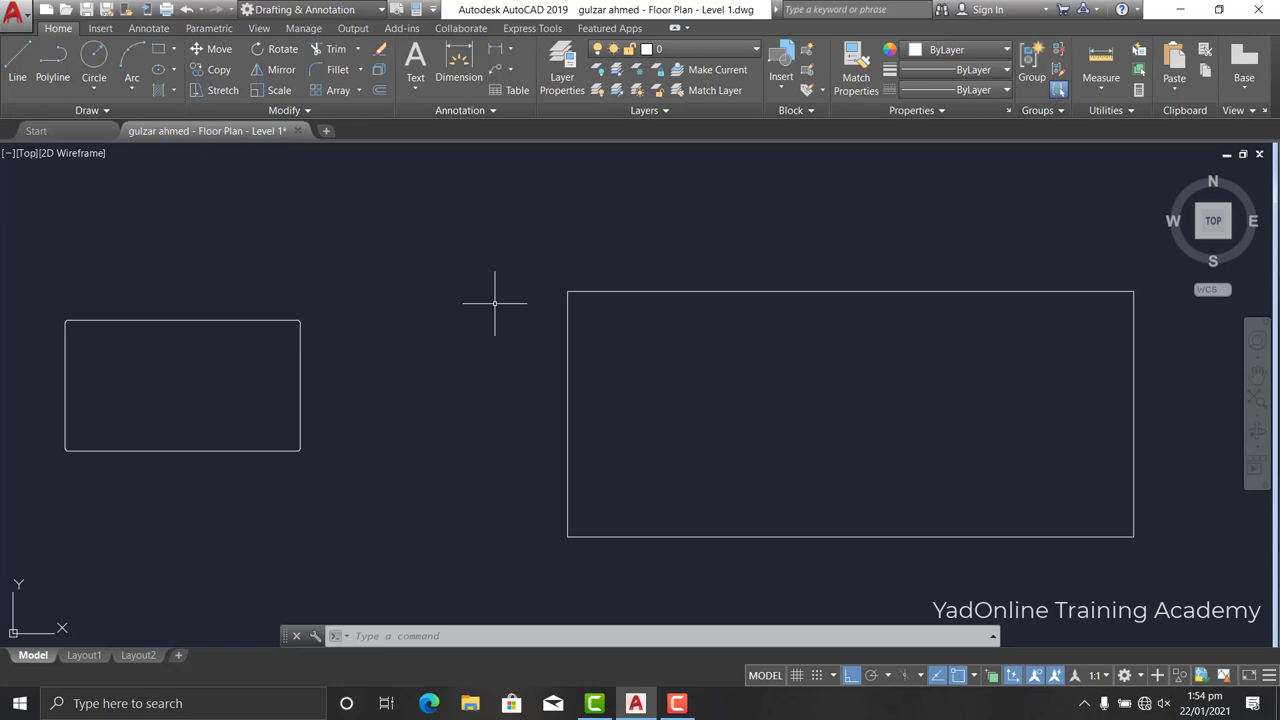
Start CHAMFER and set both chamfer distances to 5'.
type("c")
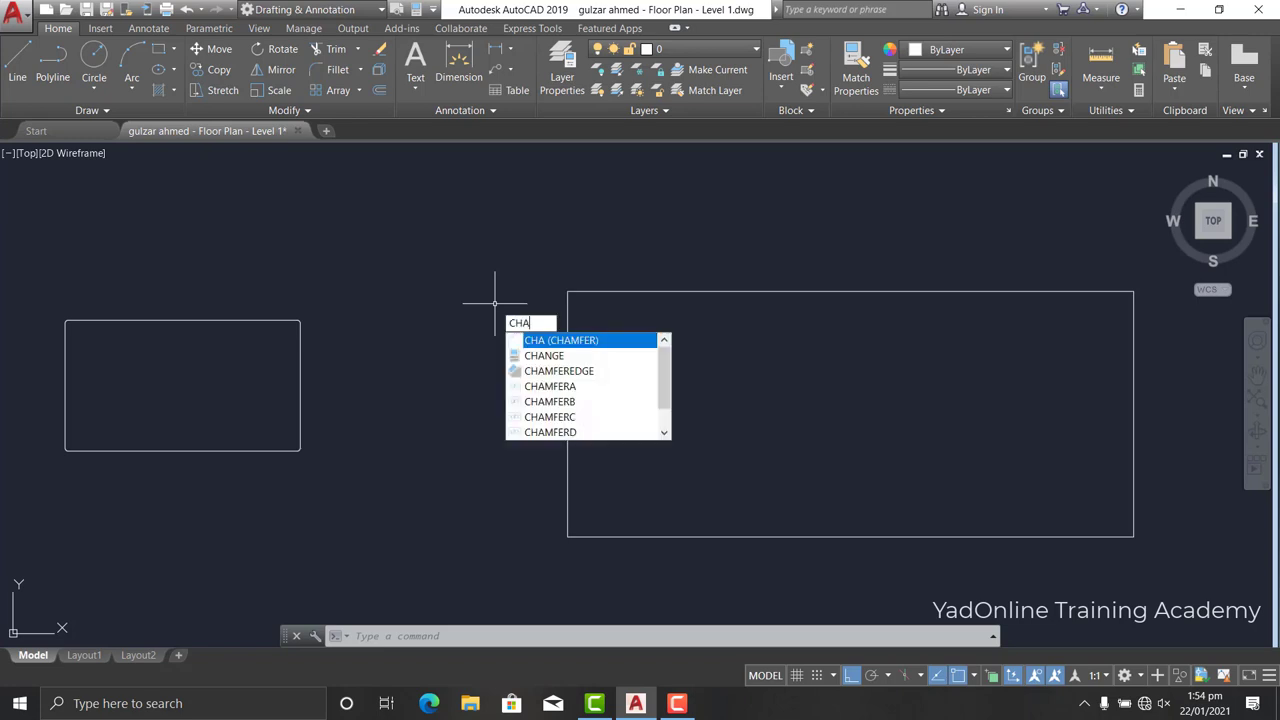
key("Return")
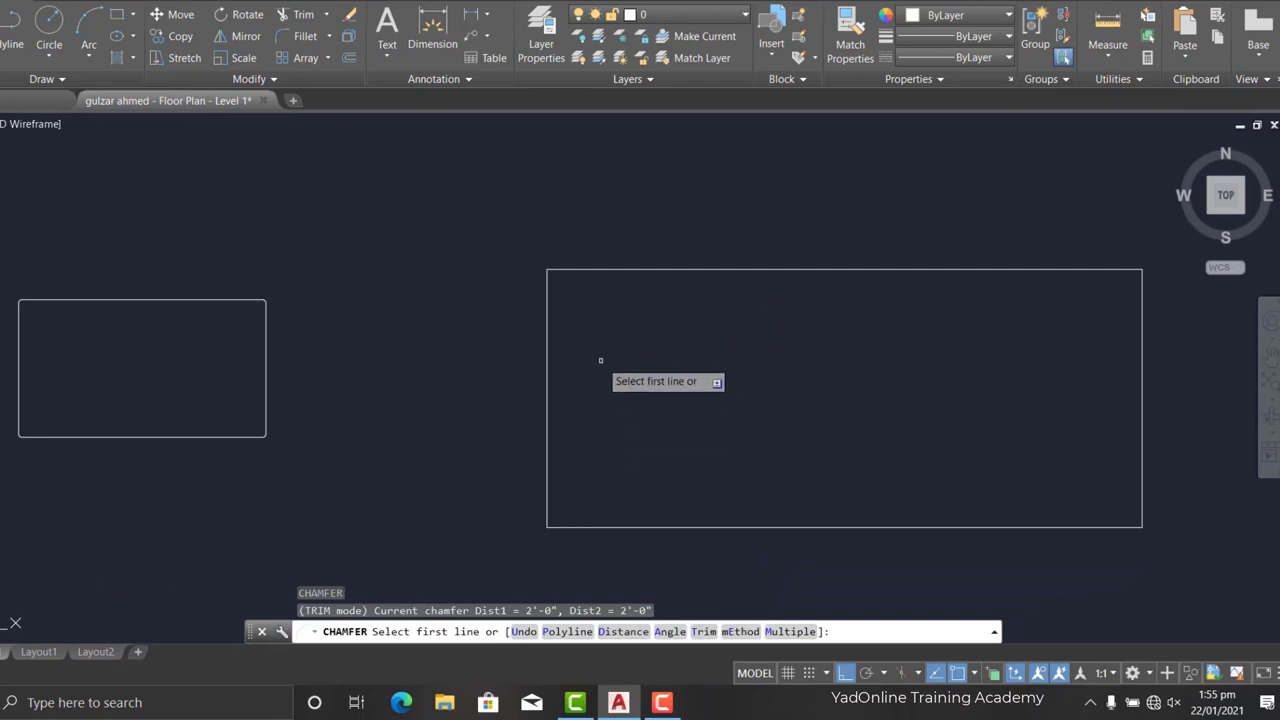
type("d")
key("Return")
type("5'")
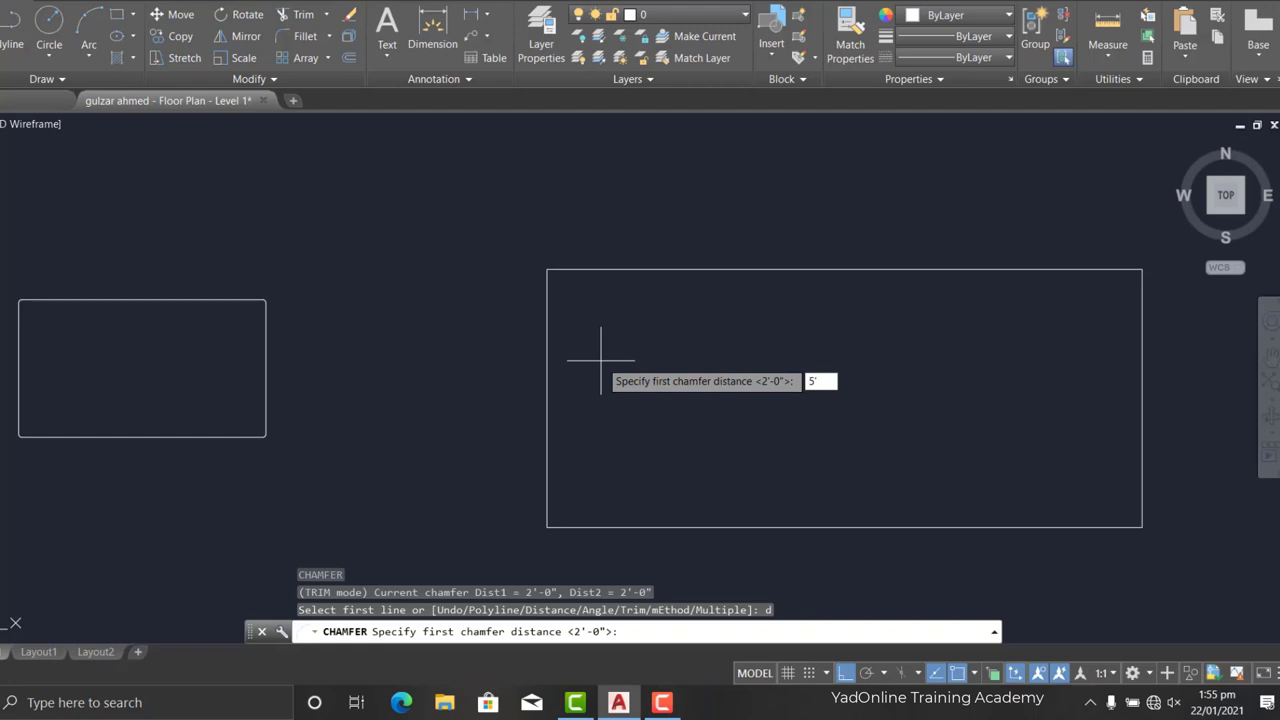
key("Return")
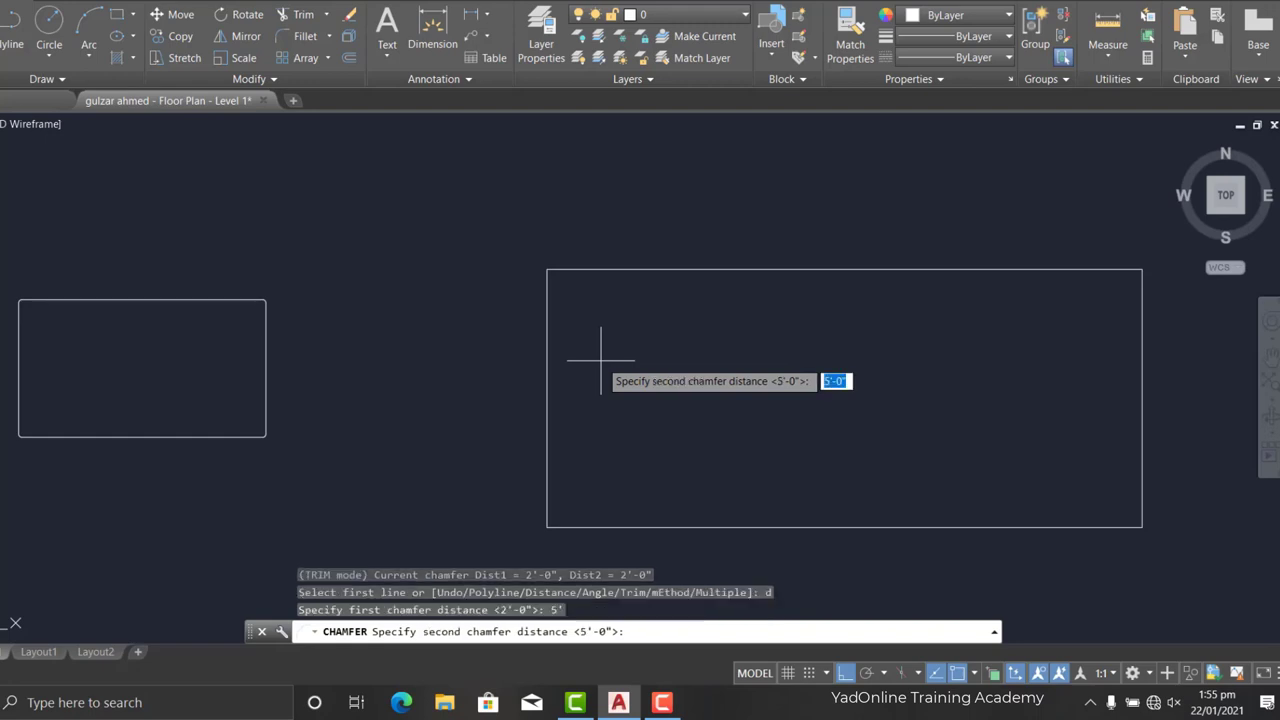
key("Return")
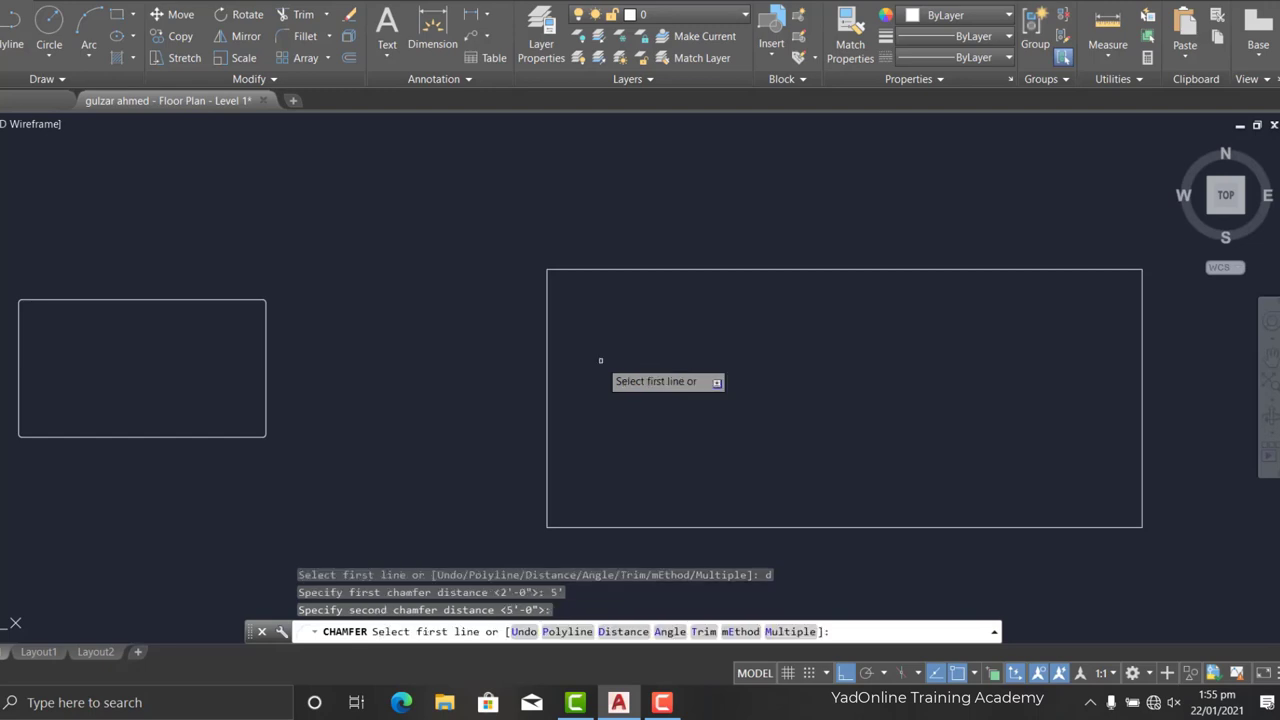
Chamfer the large rectangle's top-left corner at 5' and start a line at the chamfer's upper end.
left_click(573, 268)
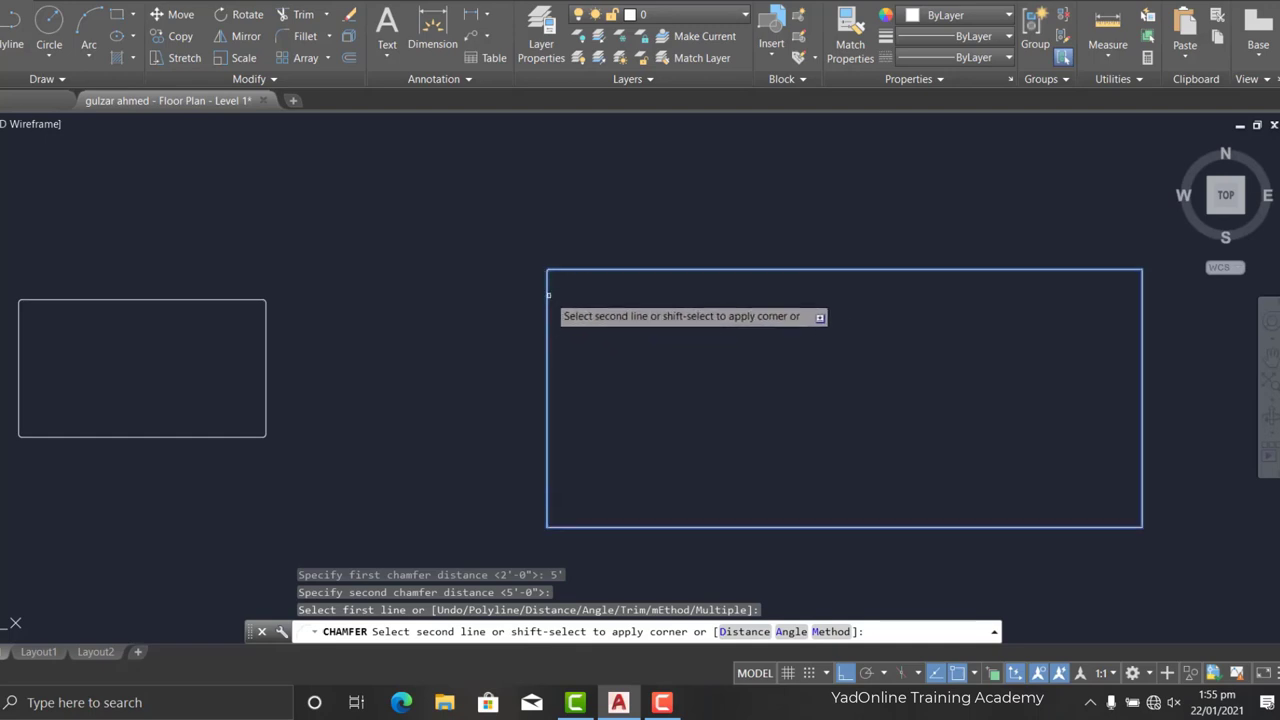
left_click(548, 295)
scroll(594, 277, "up", 3)
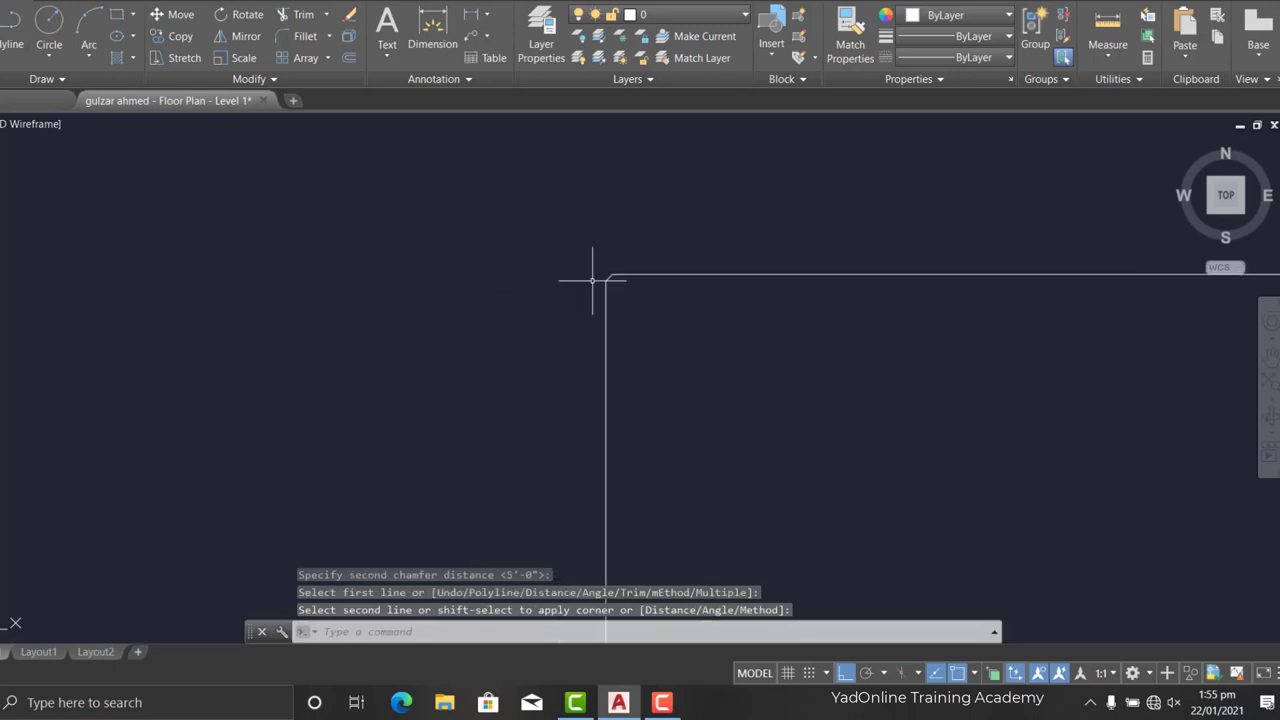
scroll(614, 274, "up", 2)
scroll(614, 274, "up", 4)
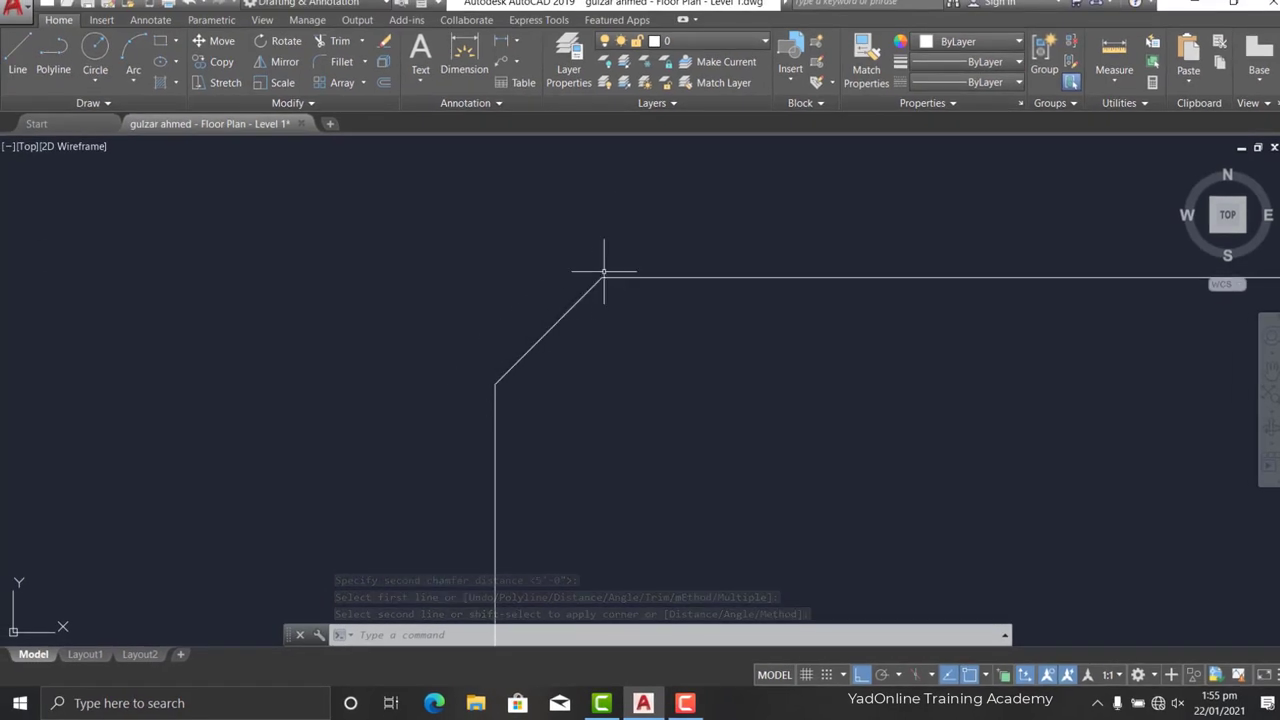
left_click(18, 55)
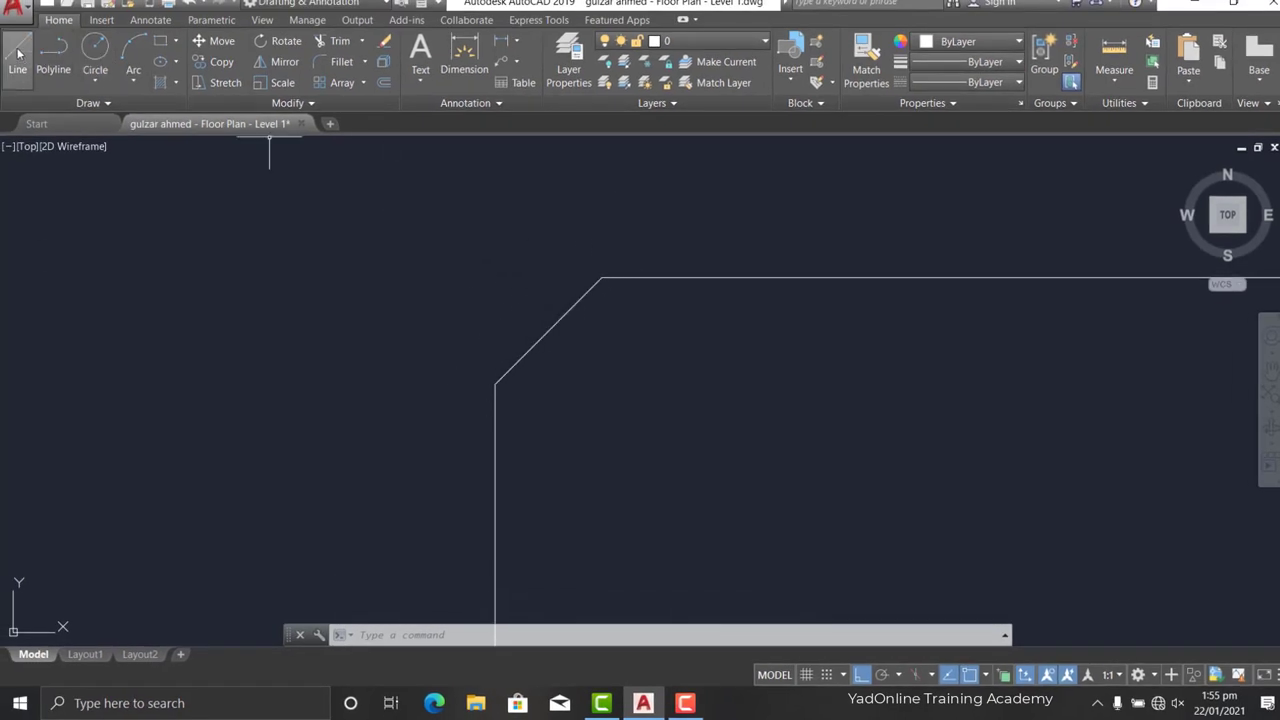
left_click(601, 278)
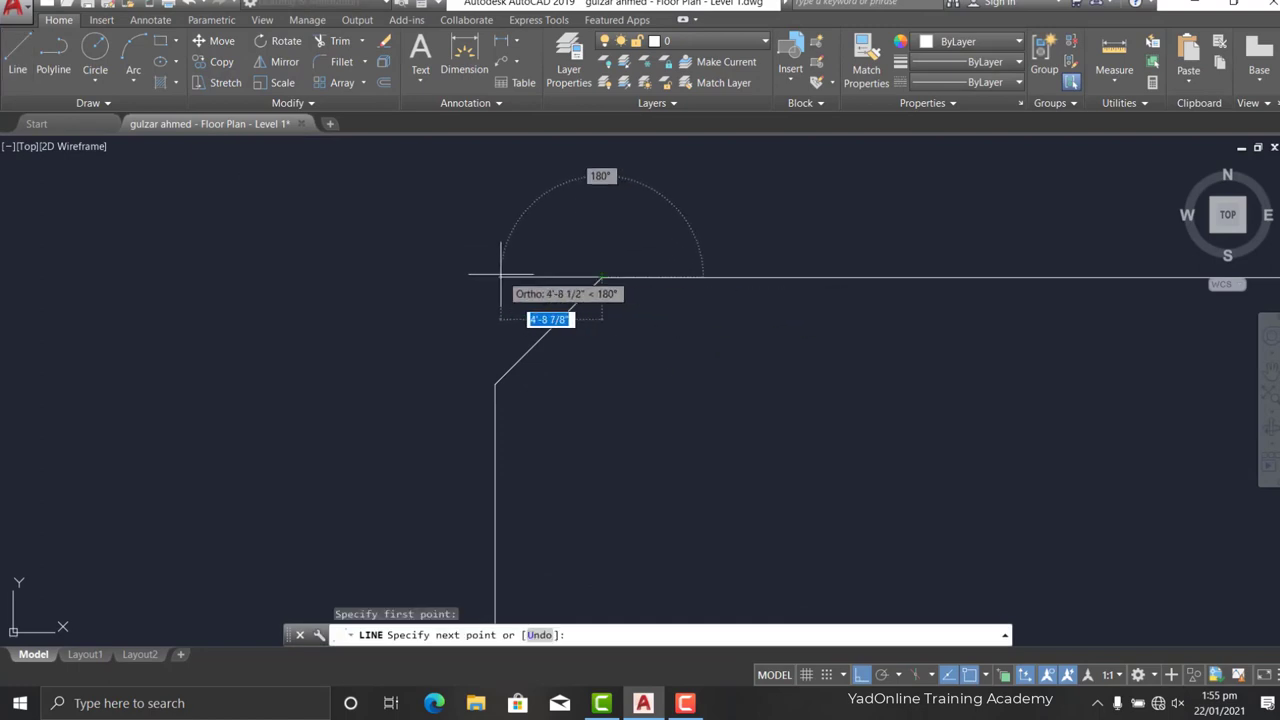
left_click(496, 384)
key("Escape")
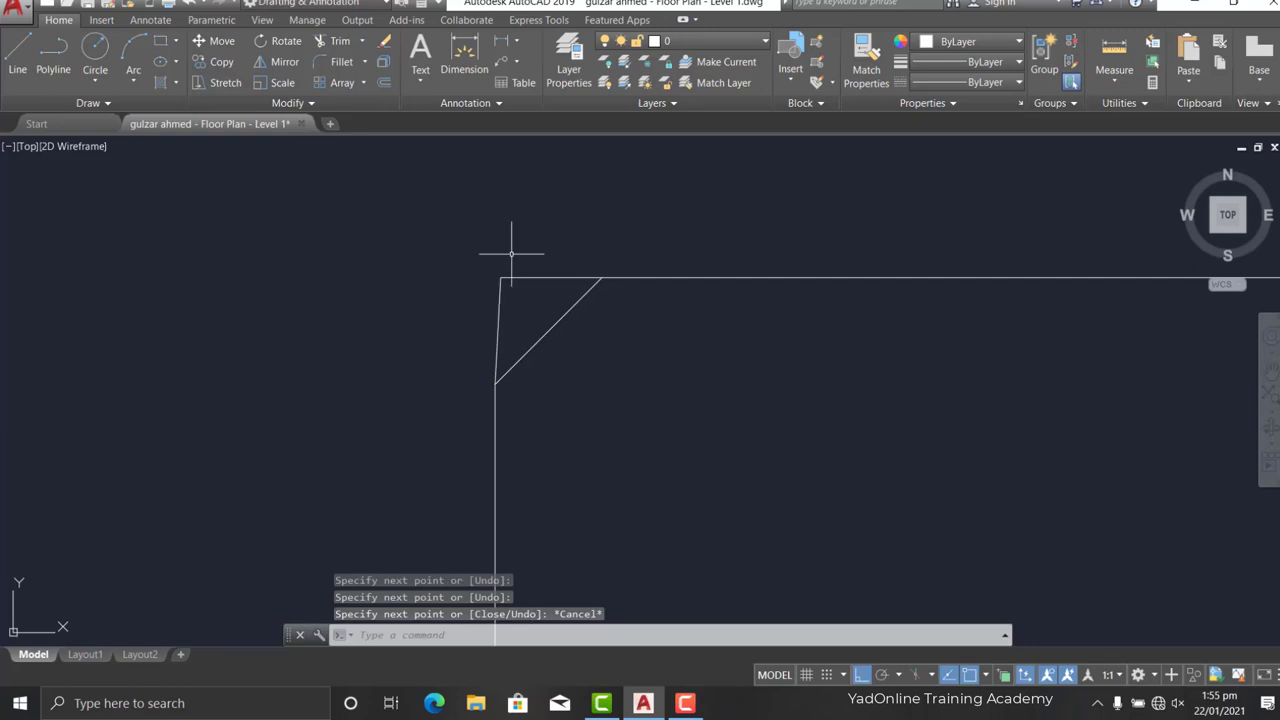
left_click(556, 241)
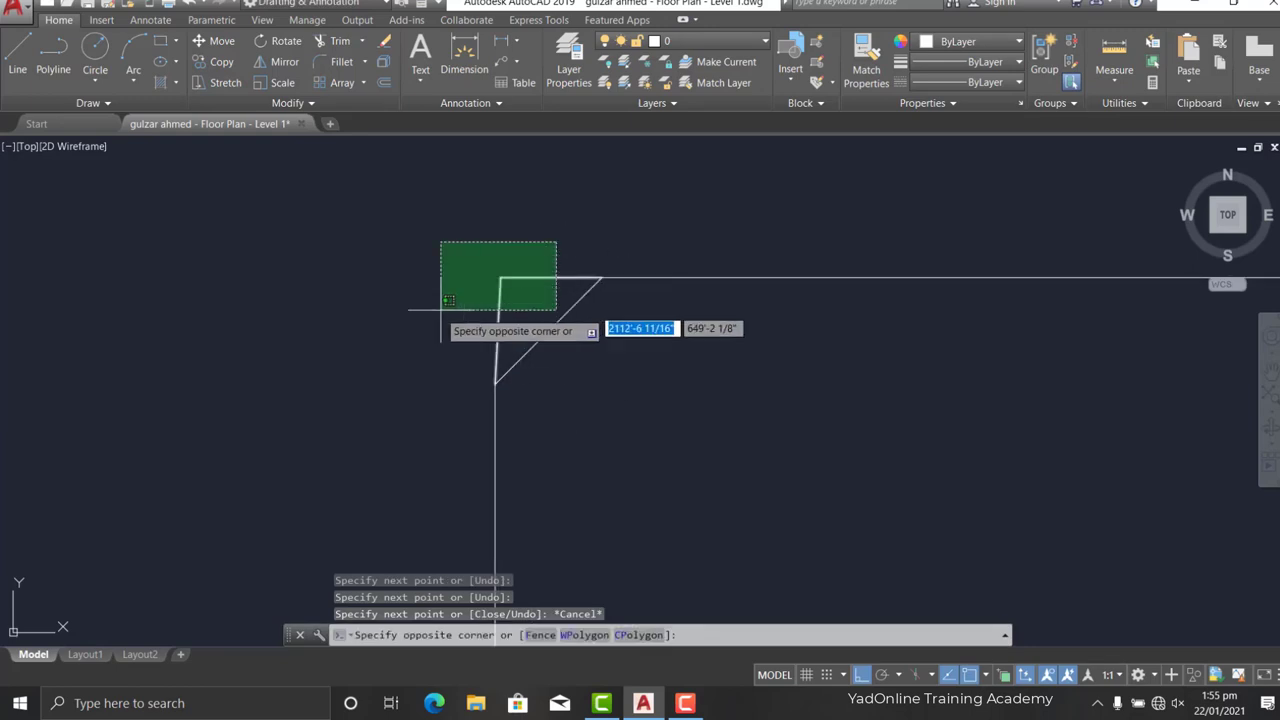
left_click(449, 303)
type("E")
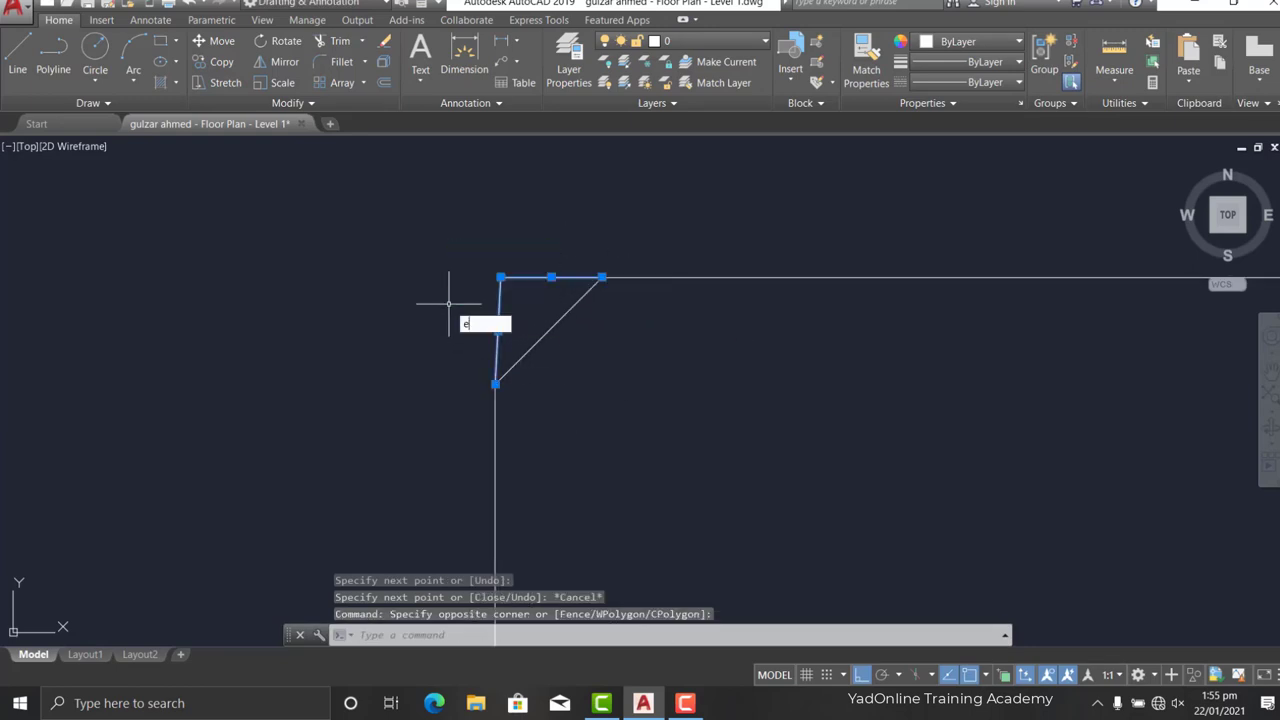
key("Return")
scroll(449, 303, "down", 4)
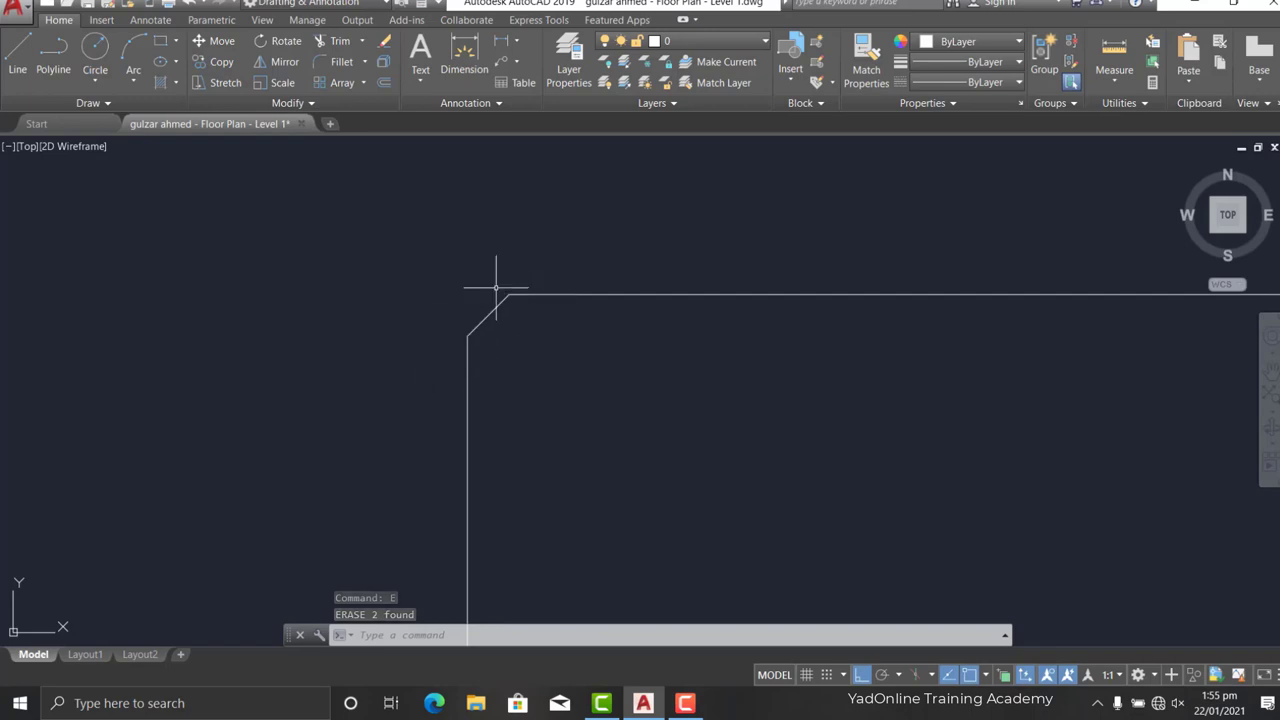
scroll(460, 271, "down", 2)
scroll(466, 269, "down", 2)
scroll(460, 271, "down", 3)
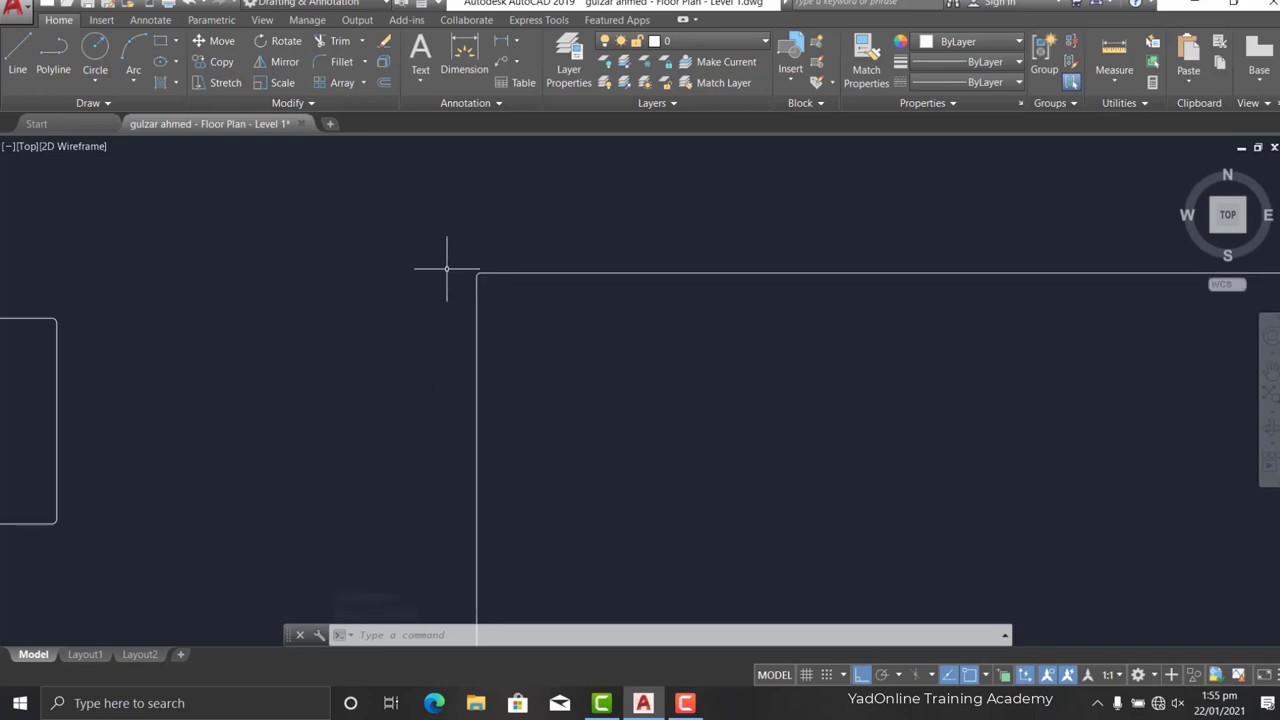
scroll(400, 272, "down", 2)
scroll(430, 273, "up", 5)
scroll(480, 274, "down", 4)
scroll(484, 275, "up", 4)
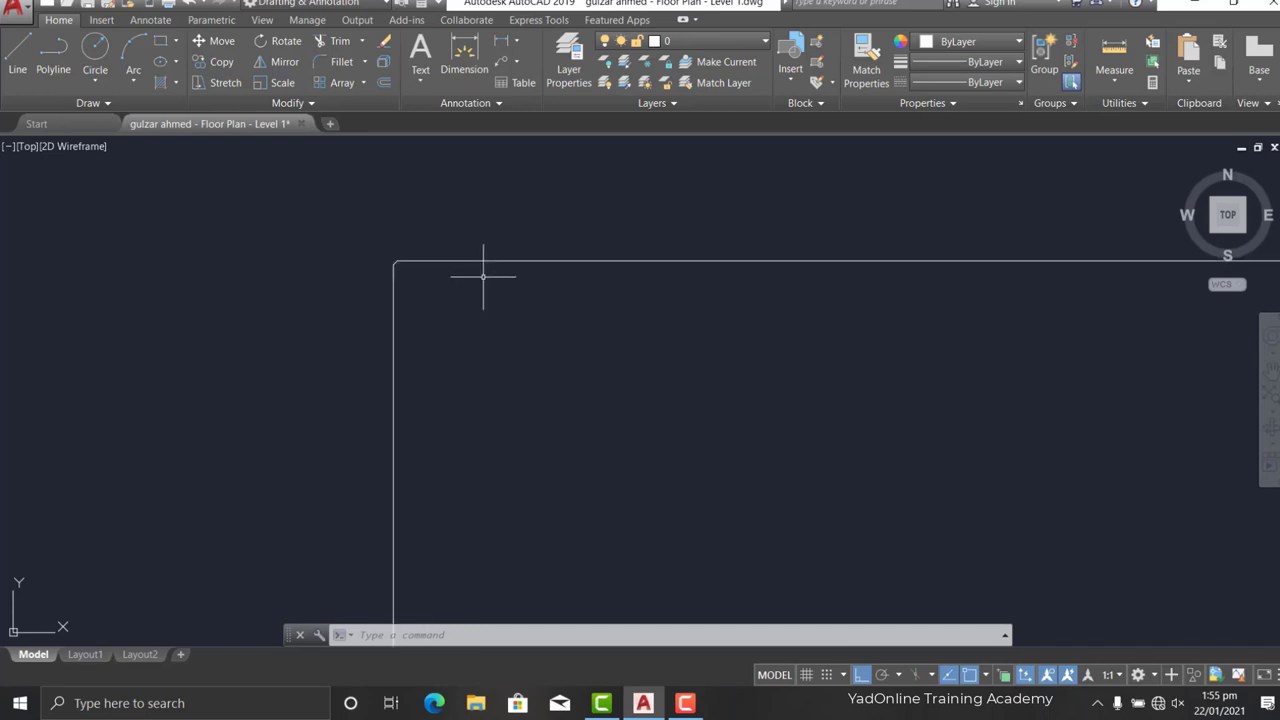
scroll(435, 285, "down", 6)
scroll(715, 295, "up", 2)
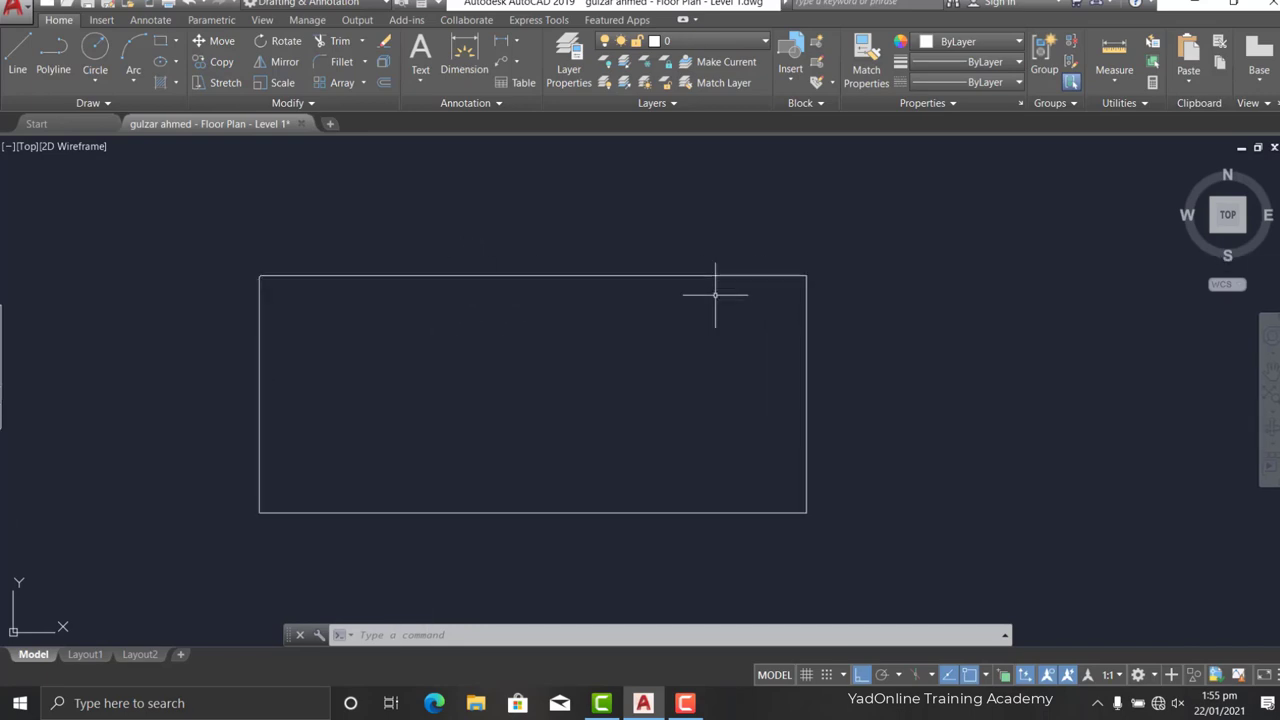
scroll(488, 326, "down", 6)
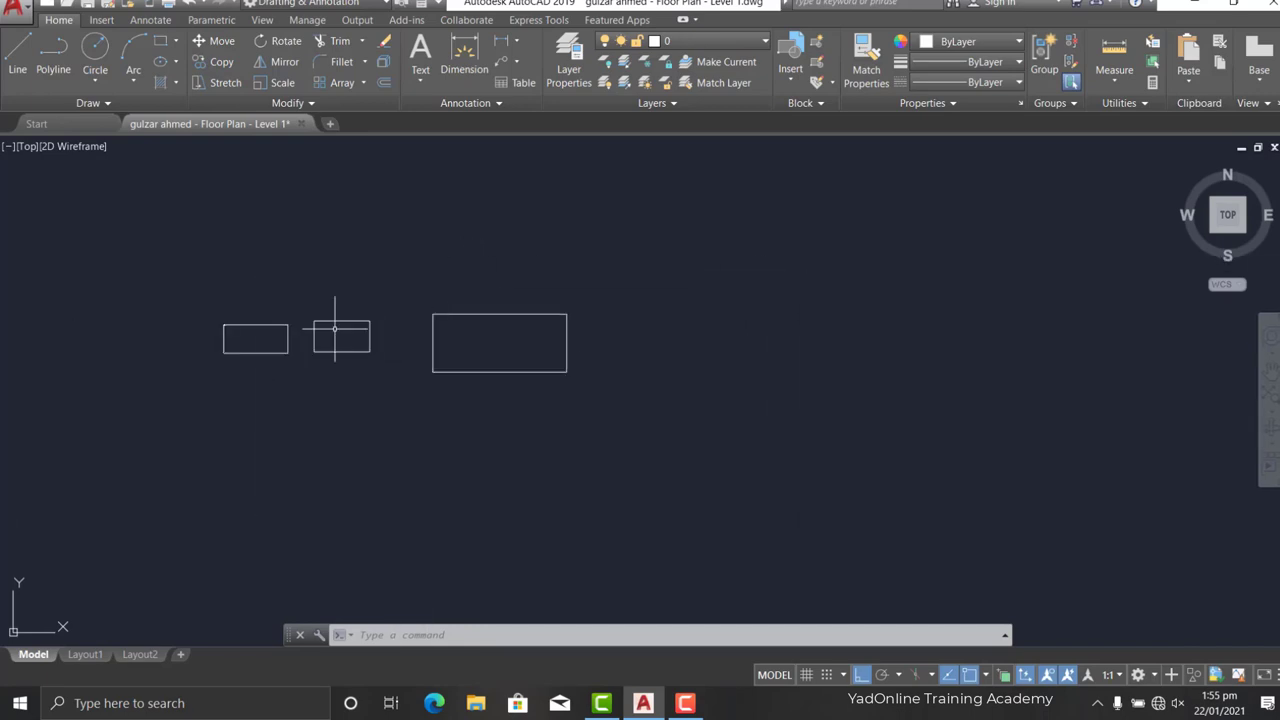
Draw a fourth rectangle to the right of the existing ones.
left_click(160, 41)
left_click(646, 313)
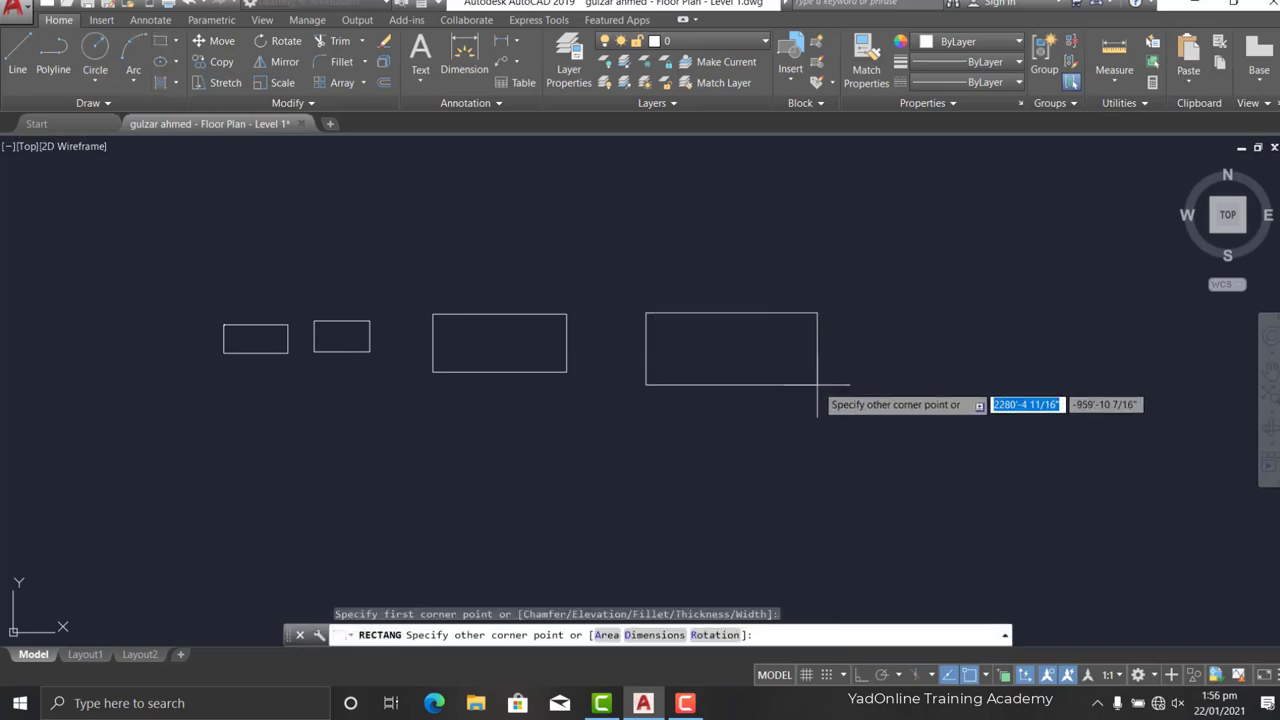
left_click(817, 383)
scroll(700, 343, "up", 4)
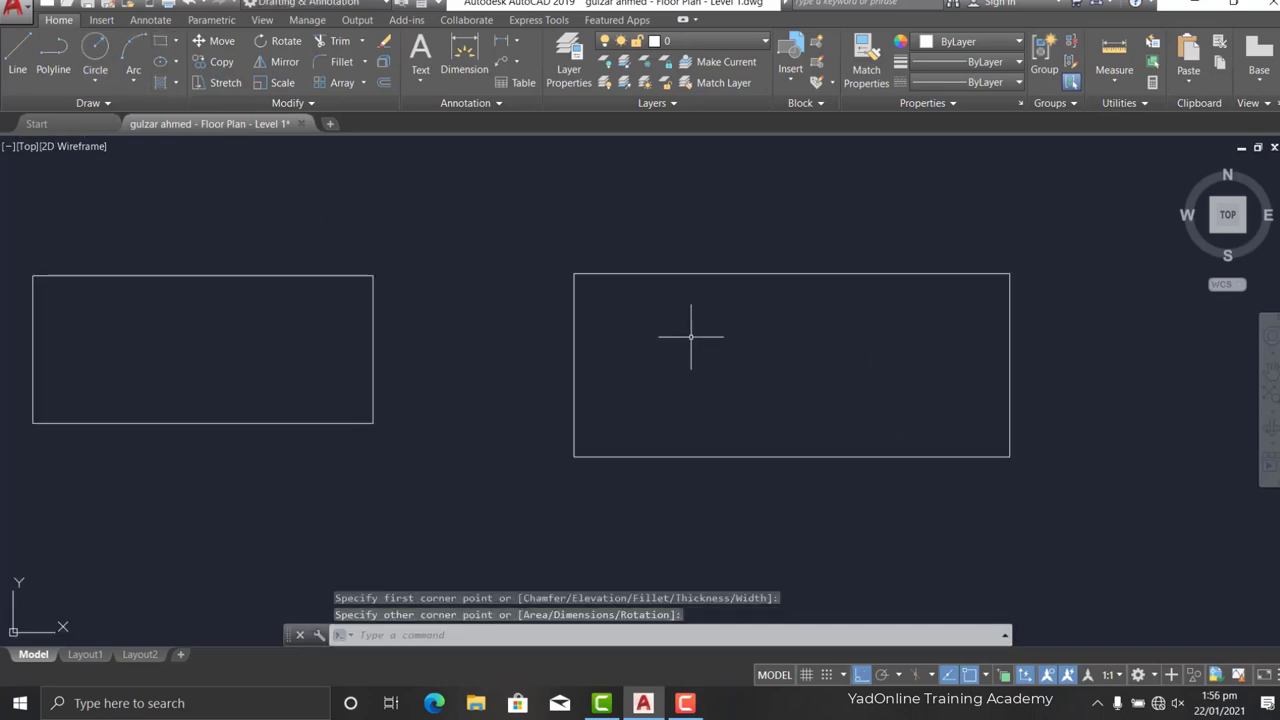
Chamfer all four corners of the new rectangle at 5'-0" using CHAMFER's Polyline option.
type("CHA")
key("Return")
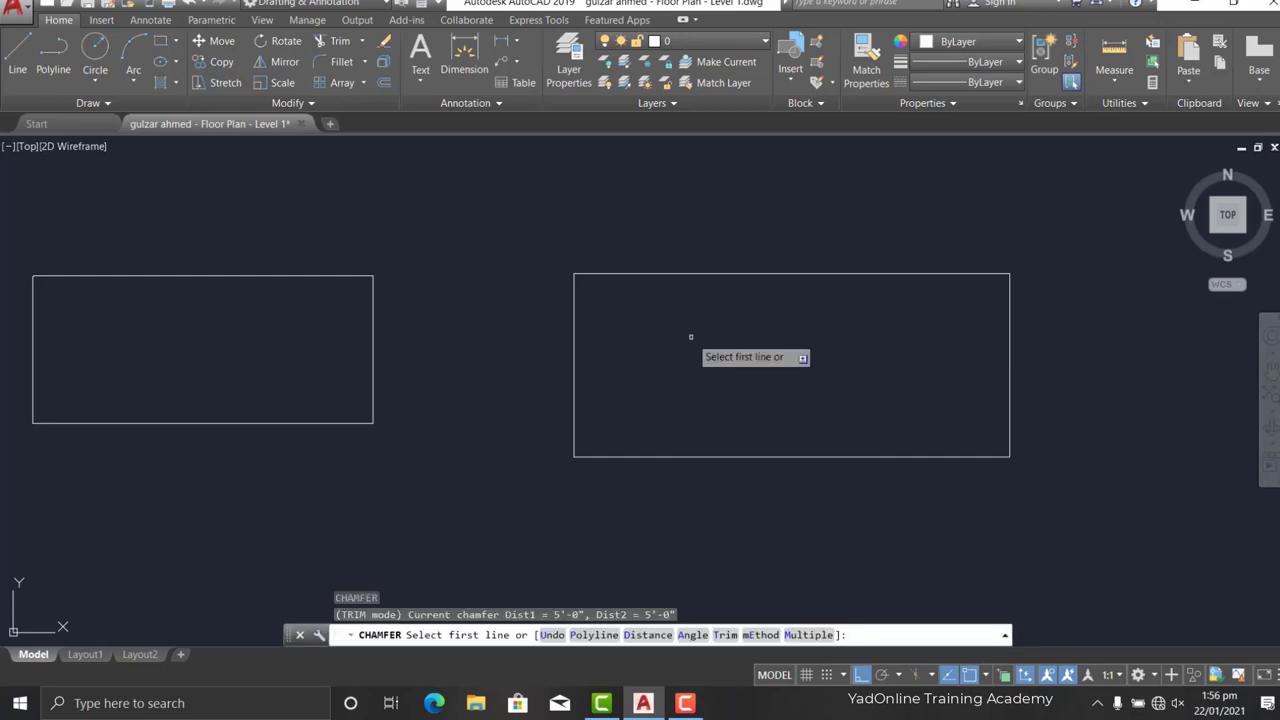
type("p")
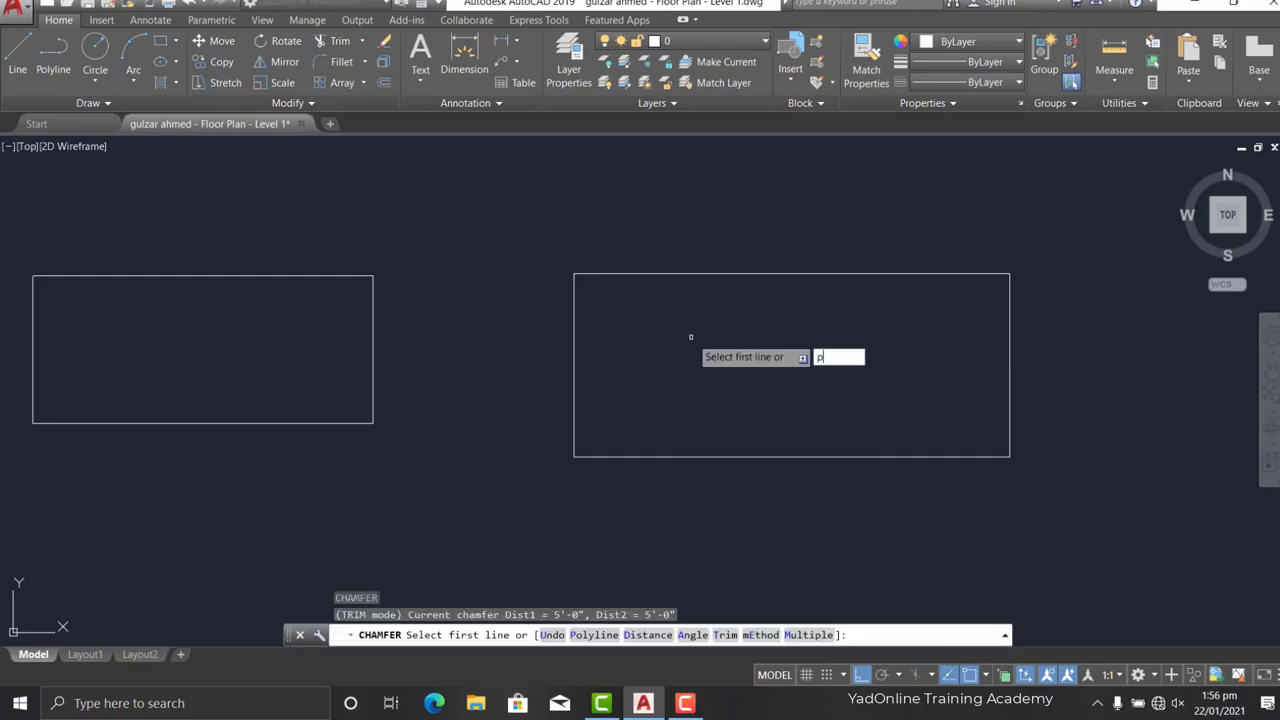
key("Return")
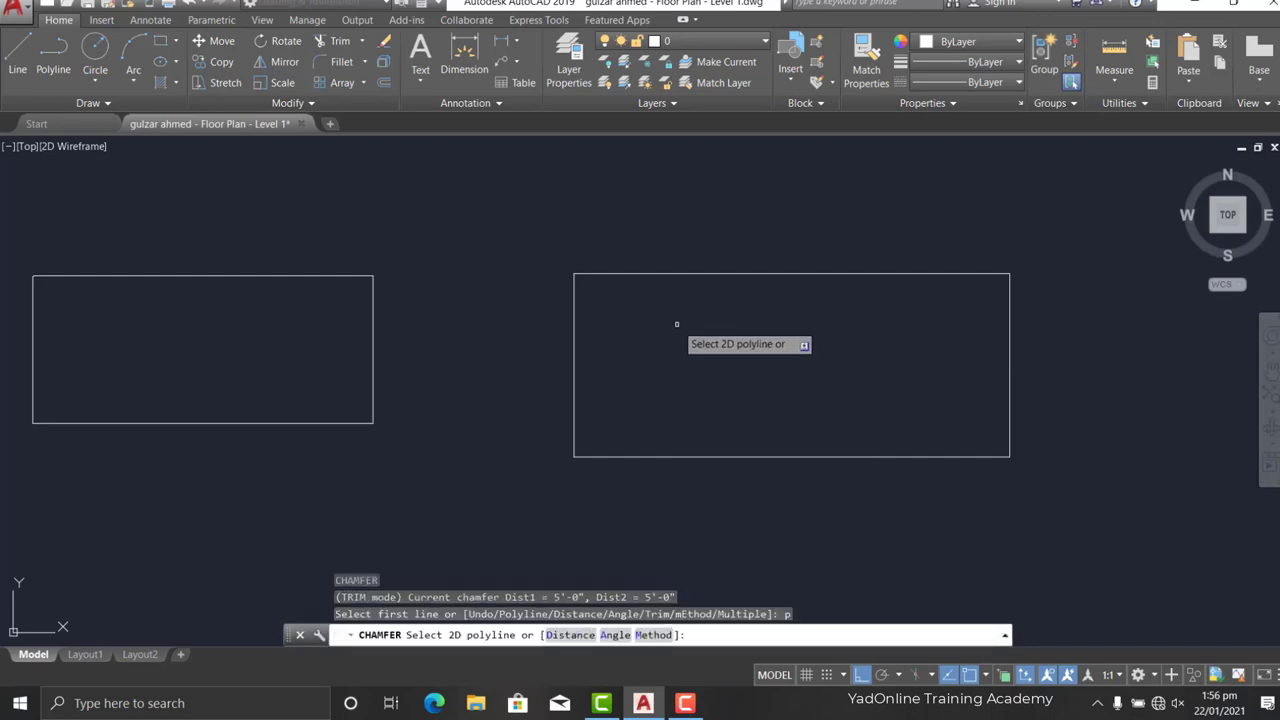
scroll(621, 300, "up", 3)
scroll(621, 300, "down", 2)
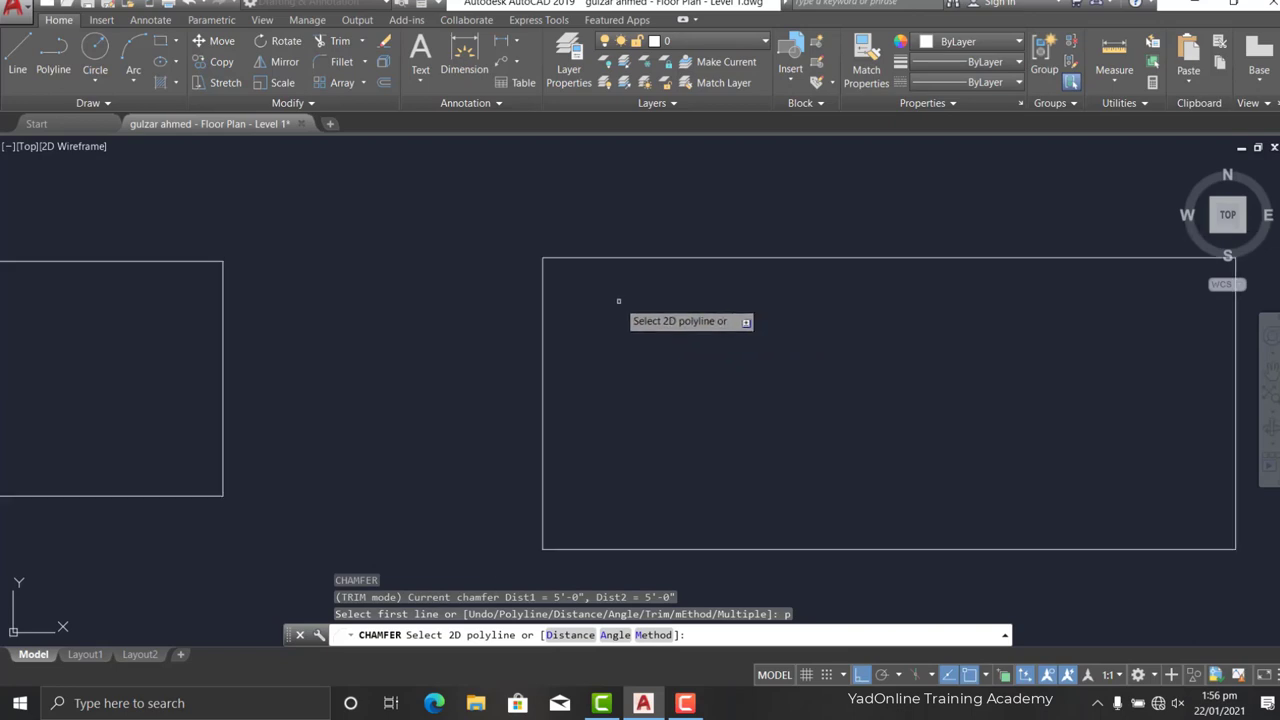
left_click(562, 259)
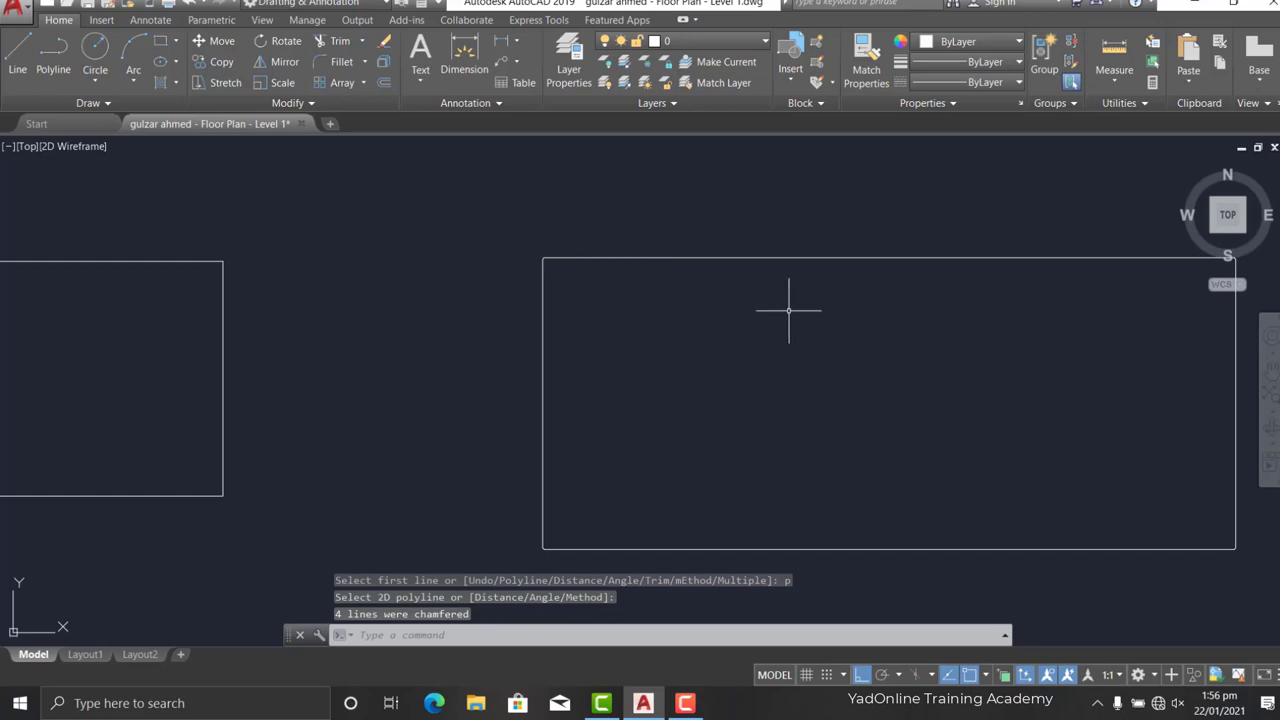
Zoom in and out around the large rectangle to inspect each chamfered corner.
scroll(600, 300, "up", 3)
scroll(425, 213, "up", 3)
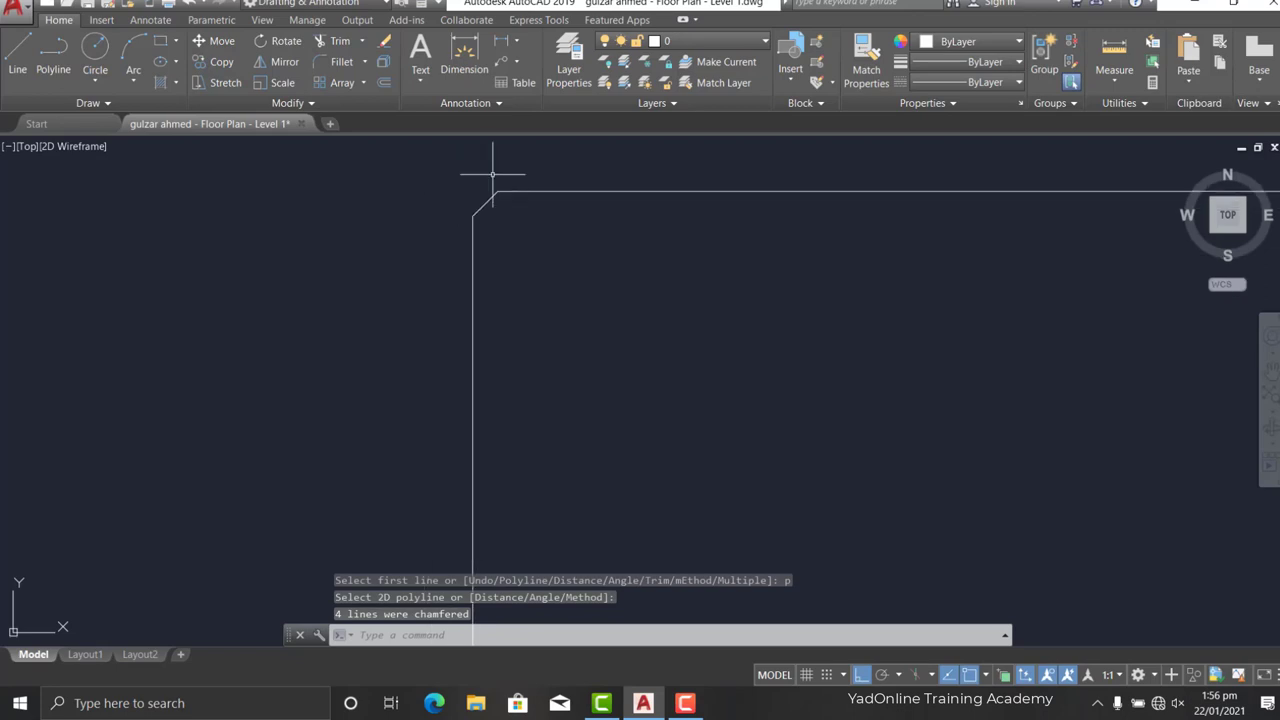
scroll(490, 178, "up", 5)
scroll(415, 287, "down", 5)
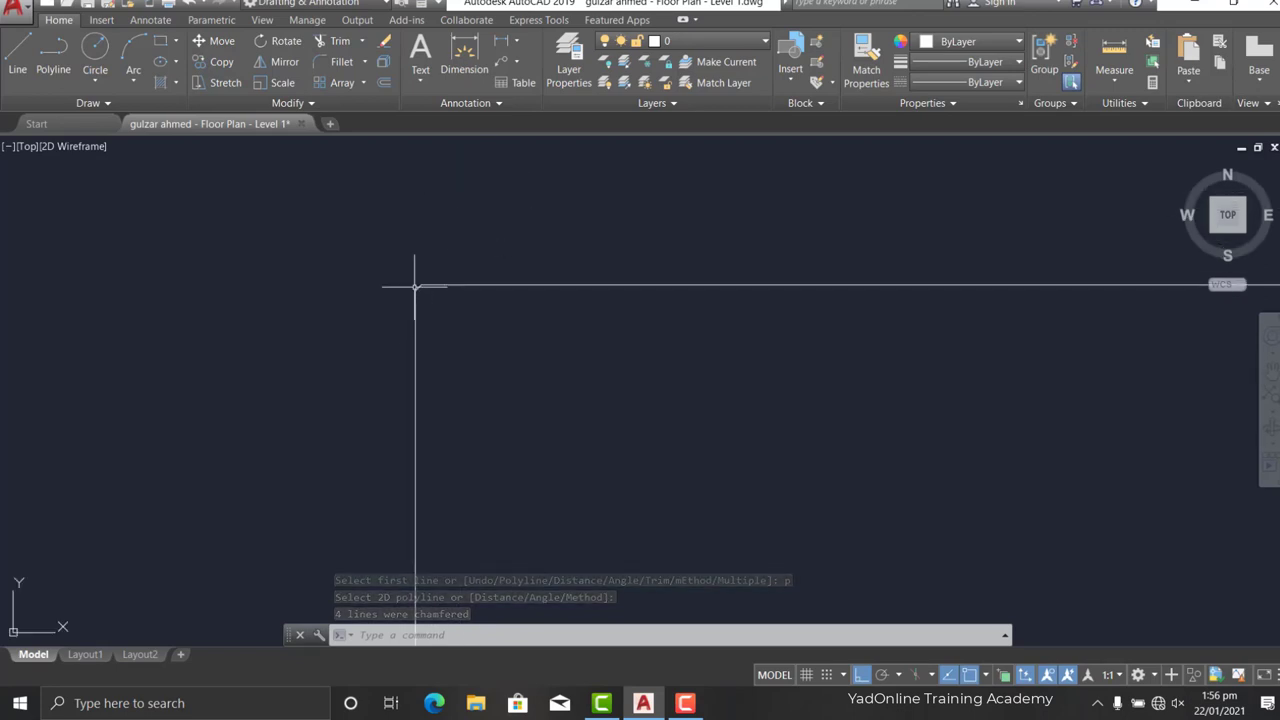
scroll(457, 380, "down", 5)
scroll(440, 435, "up", 5)
scroll(362, 533, "up", 1)
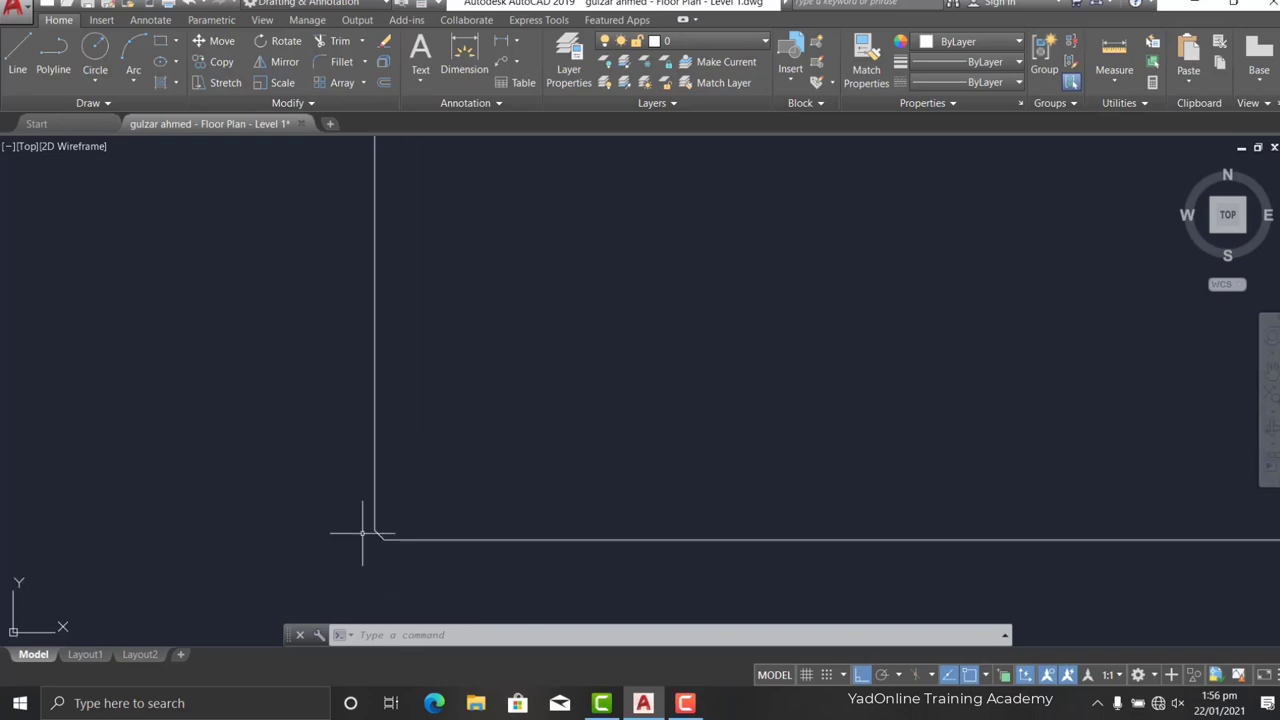
scroll(362, 533, "up", 2)
scroll(380, 525, "up", 2)
scroll(357, 471, "down", 5)
scroll(344, 483, "down", 2)
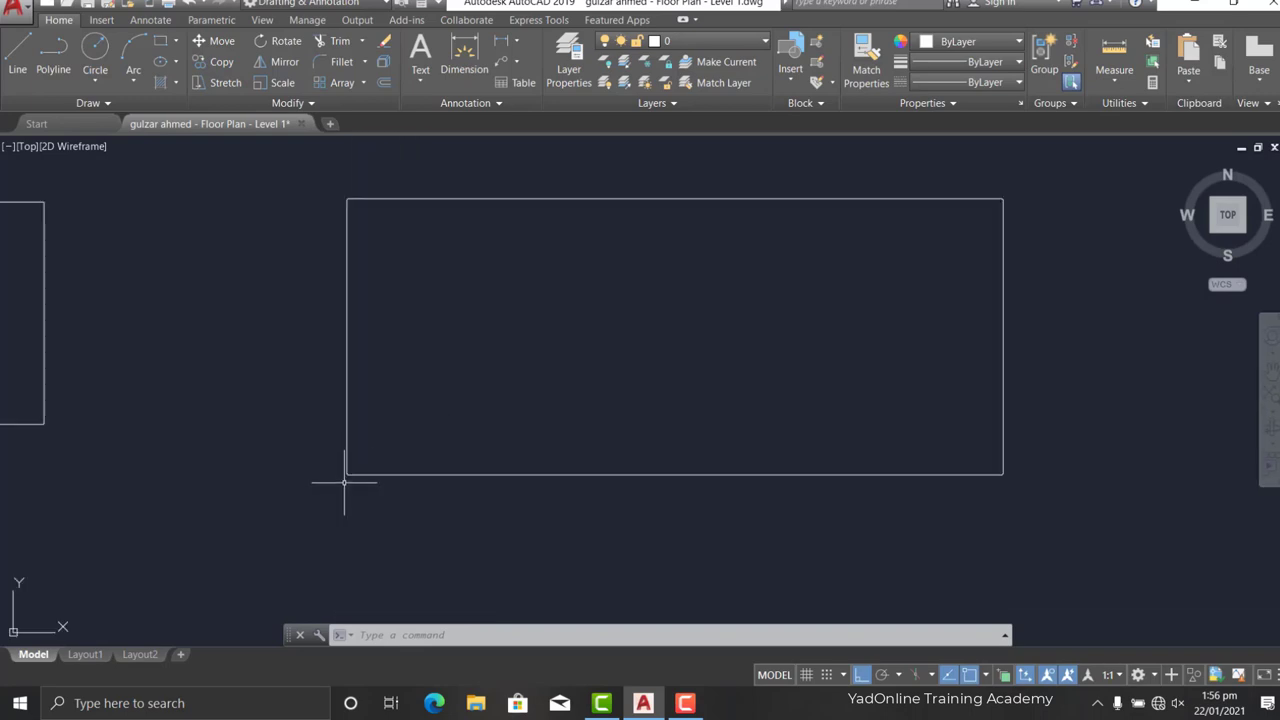
scroll(1006, 466, "up", 5)
scroll(1004, 470, "up", 2)
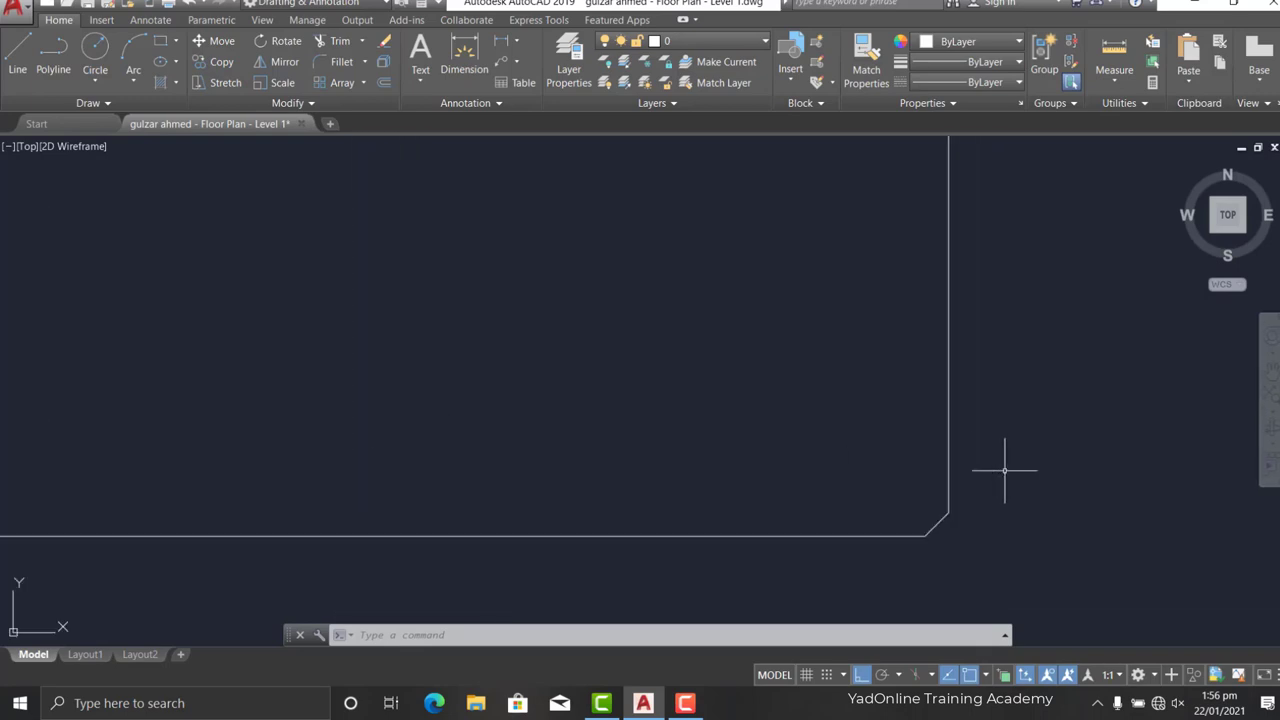
scroll(1005, 468, "up", 2)
scroll(971, 550, "down", 3)
scroll(975, 450, "down", 1)
scroll(962, 484, "down", 2)
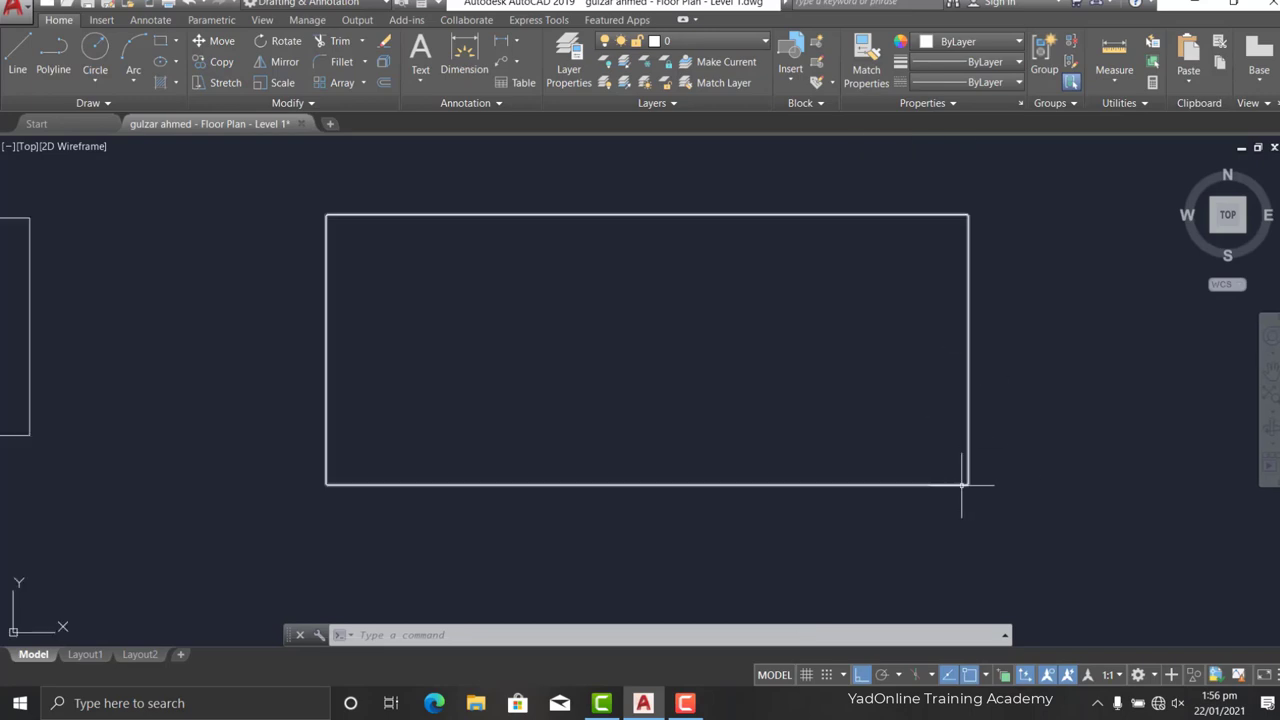
scroll(975, 215, "up", 3)
scroll(970, 230, "up", 1)
scroll(1000, 225, "up", 1)
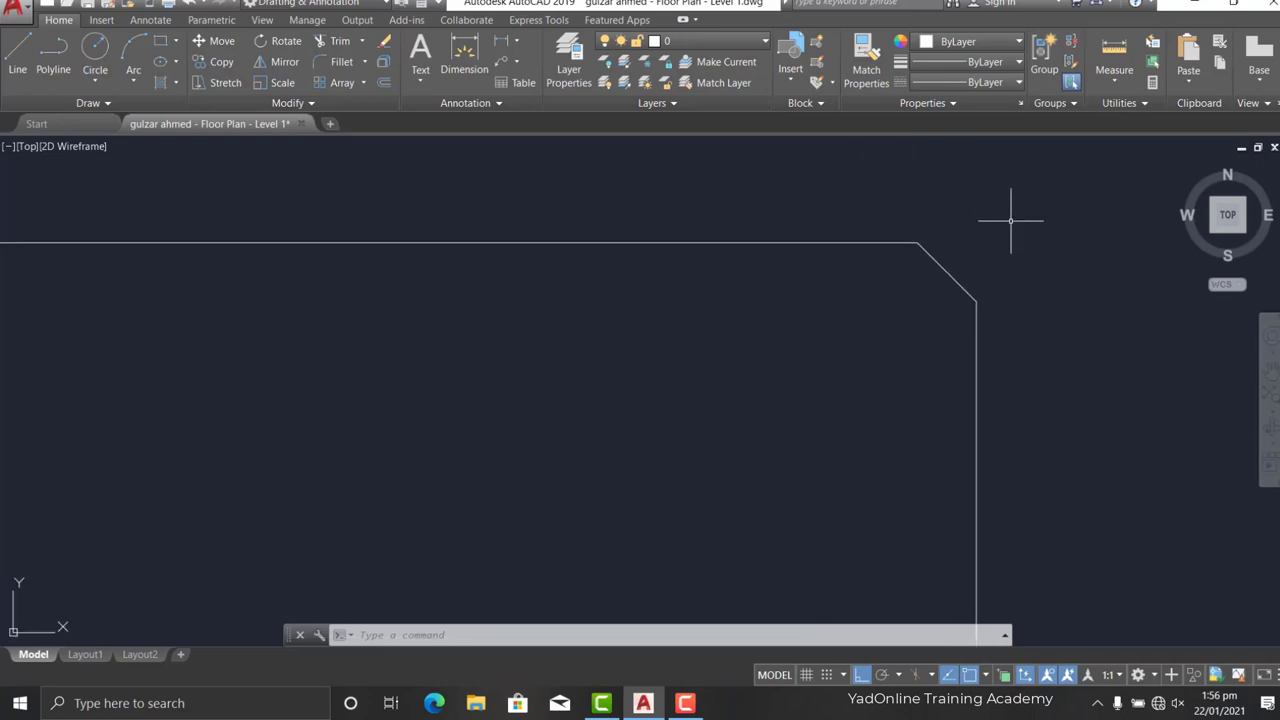
Undo the chamfer and zoom around to confirm the corners are square again.
key("ctrl+z")
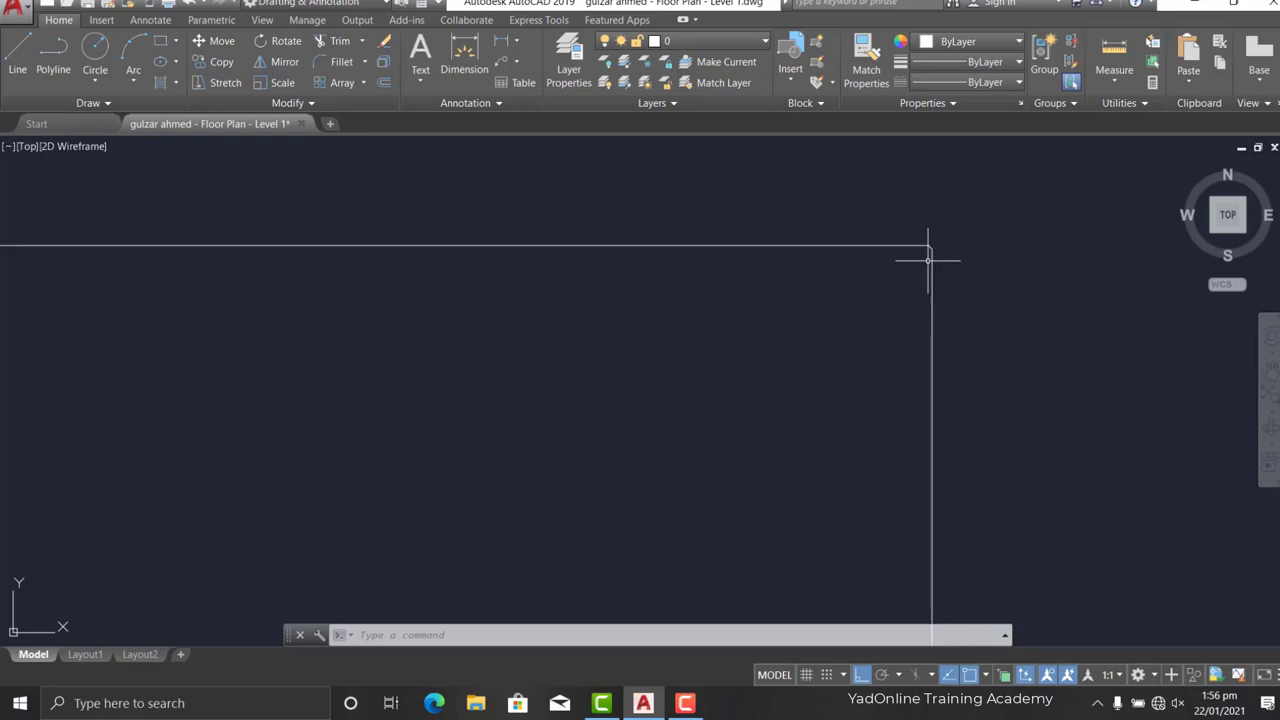
scroll(935, 258, "down", 2)
scroll(934, 230, "down", 3)
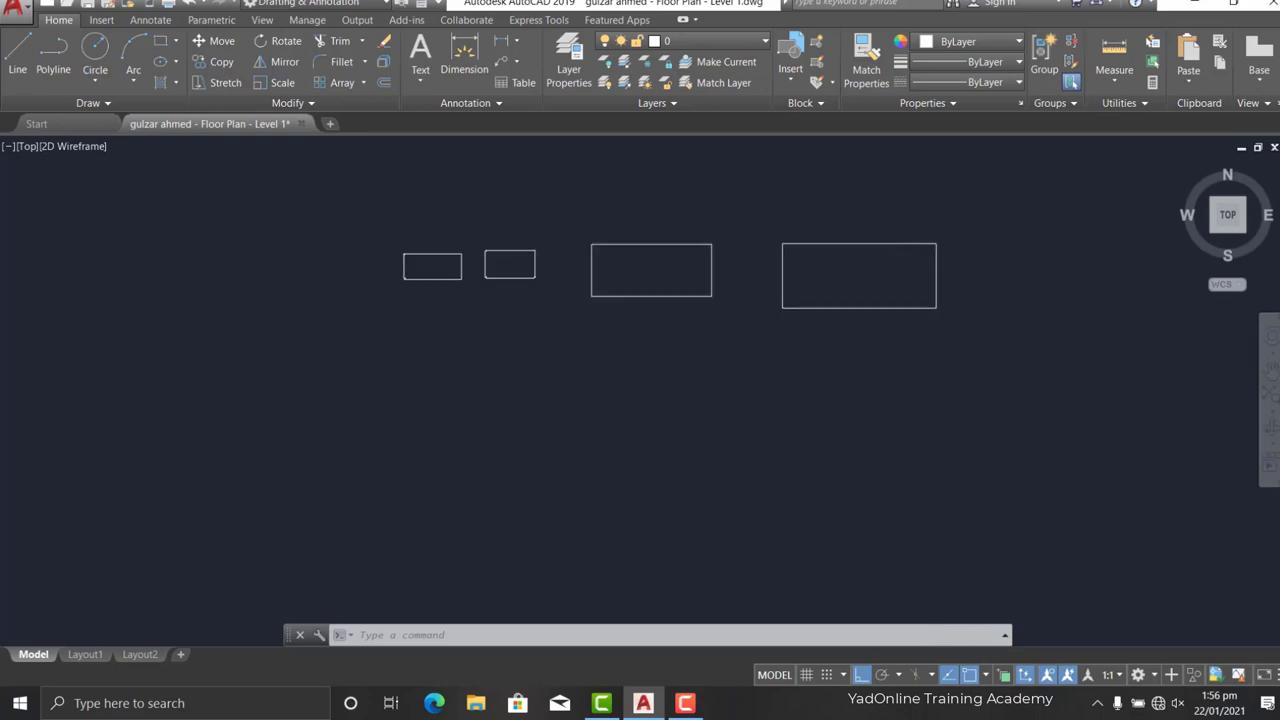
scroll(938, 239, "up", 4)
scroll(938, 239, "up", 3)
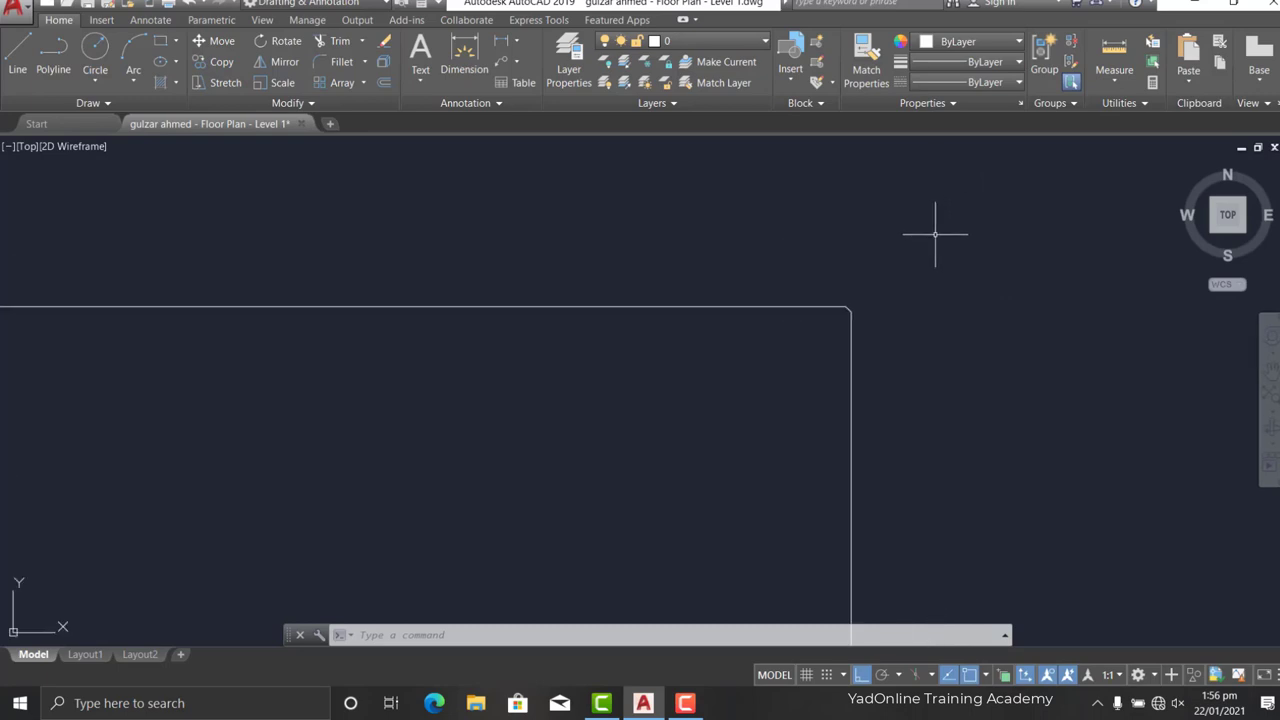
scroll(934, 234, "down", 3)
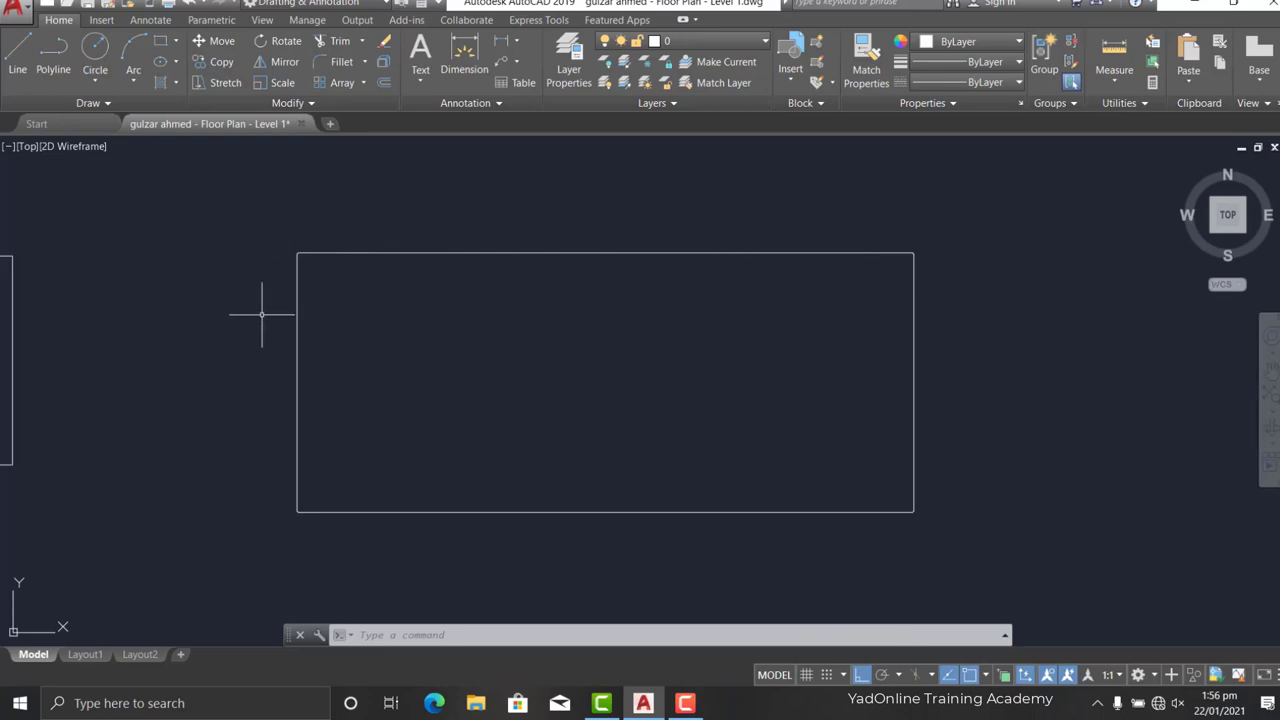
scroll(288, 254, "up", 3)
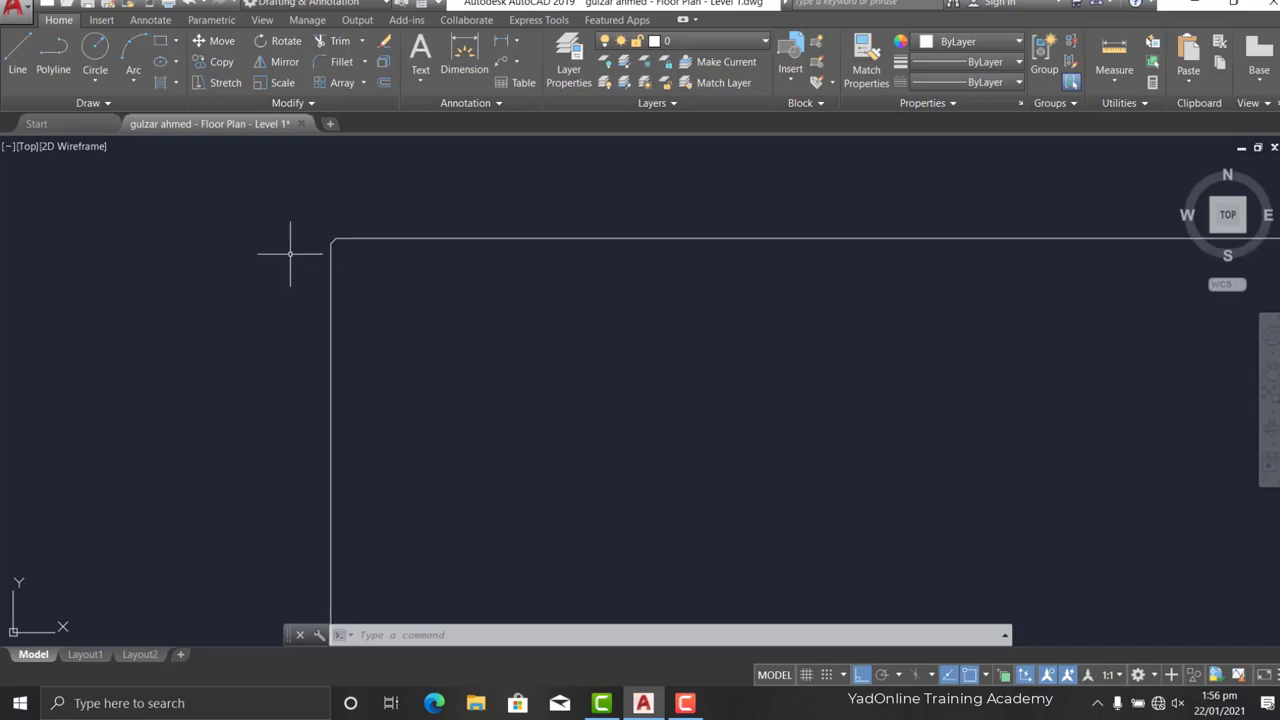
scroll(330, 243, "up", 2)
scroll(329, 240, "up", 1)
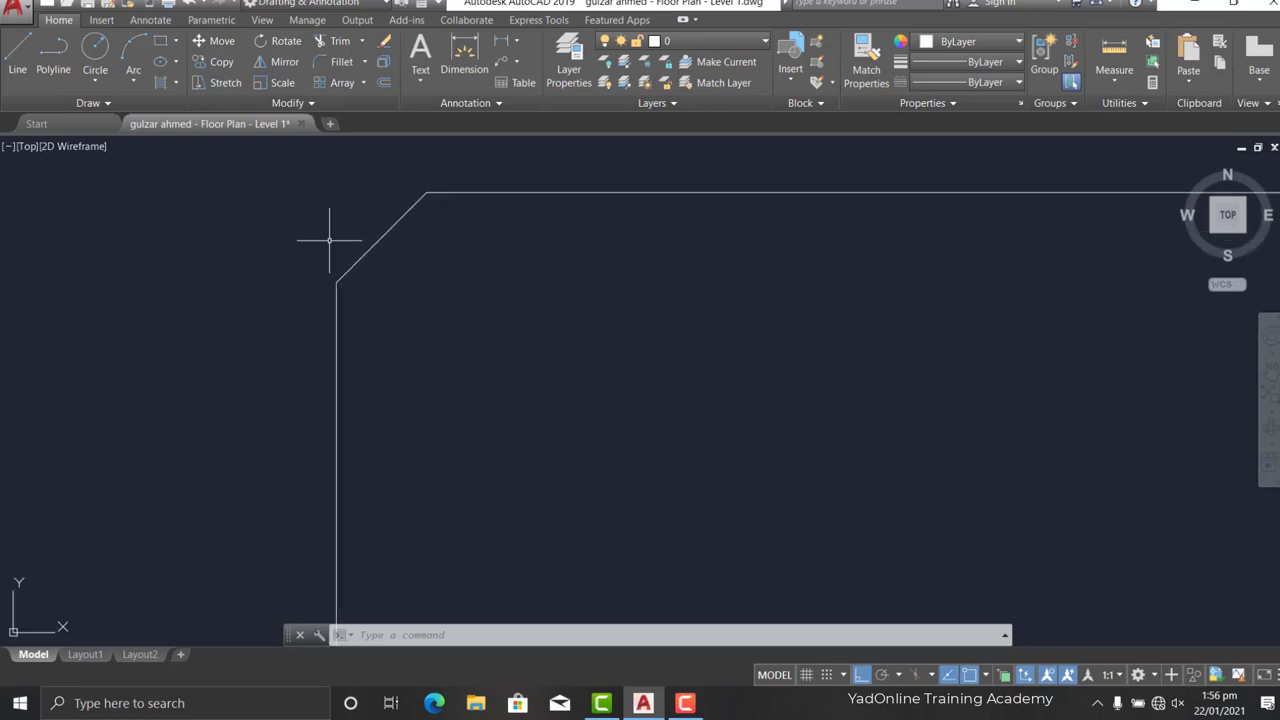
scroll(329, 240, "down", 5)
scroll(329, 240, "down", 3)
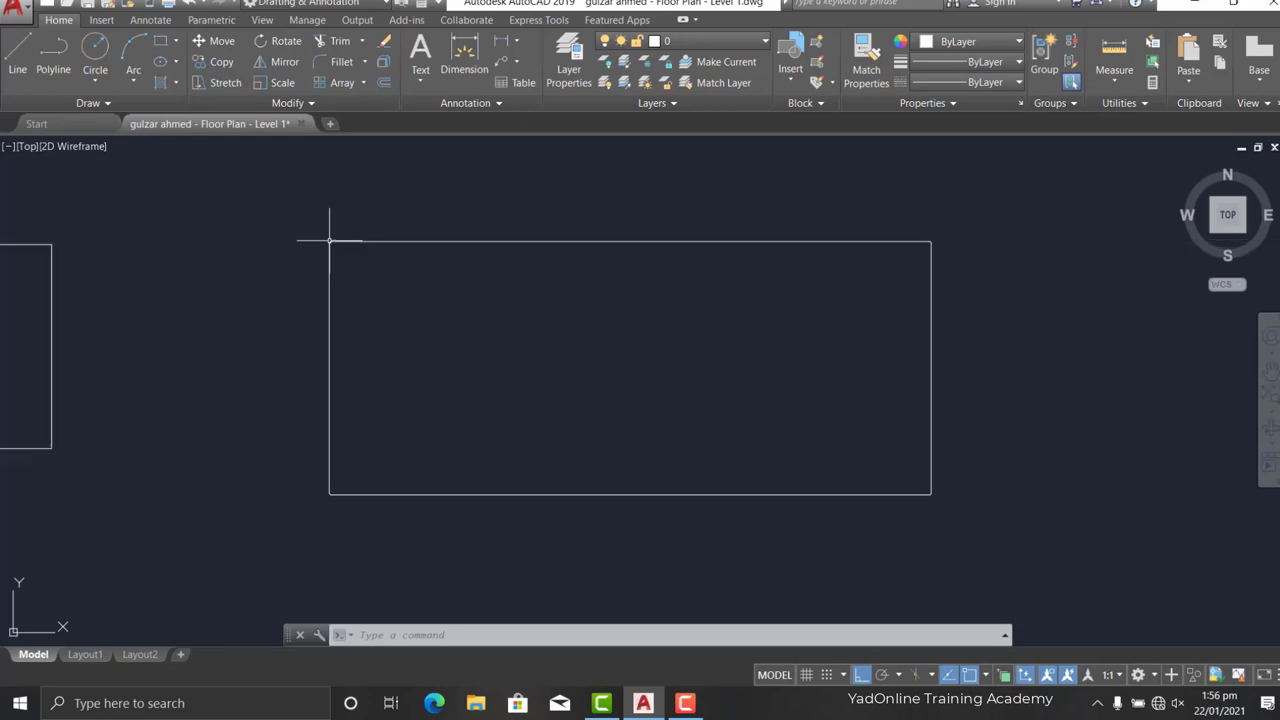
scroll(332, 240, "down", 2)
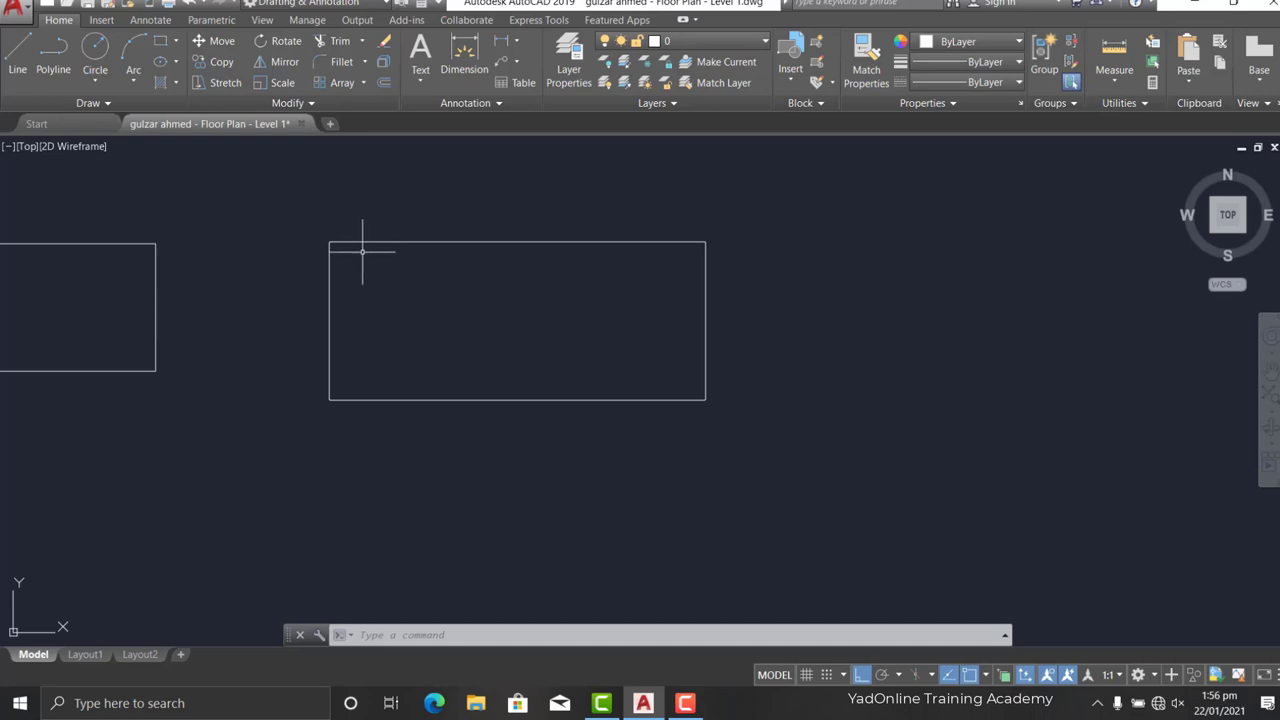
Start the Chamfer command from the Fillet dropdown in the Modify panel.
left_click(365, 62)
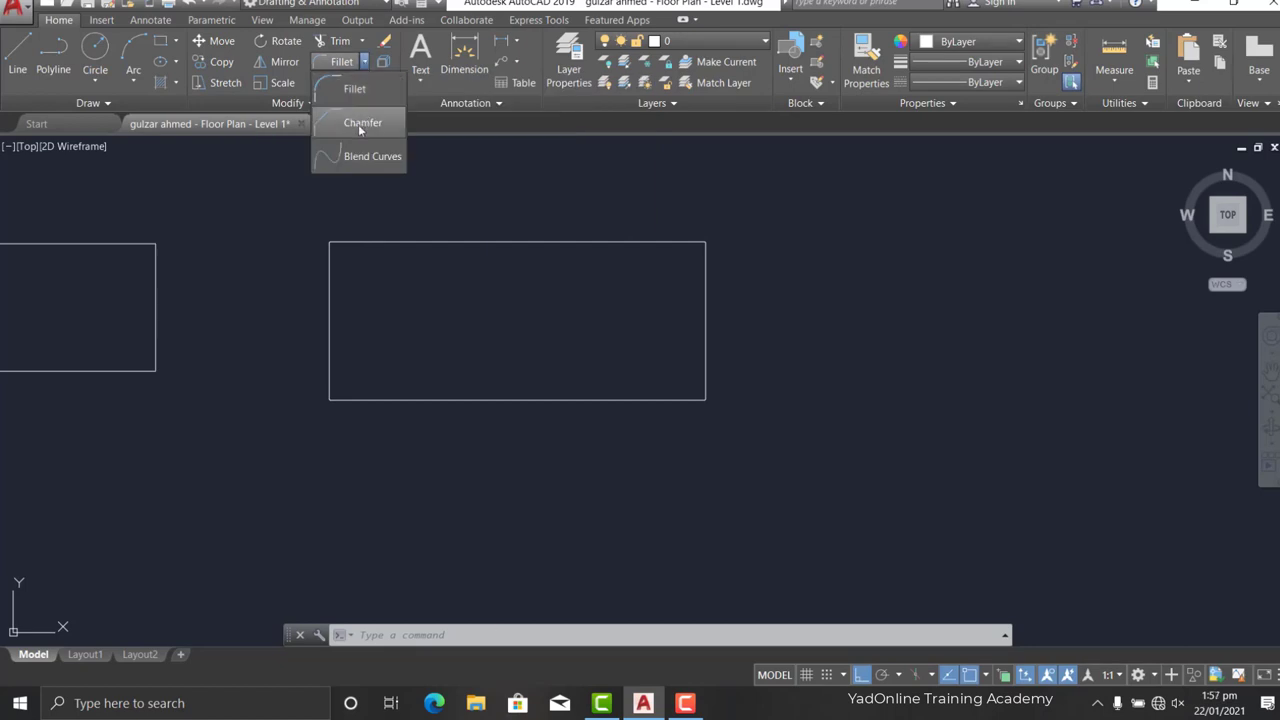
left_click(358, 124)
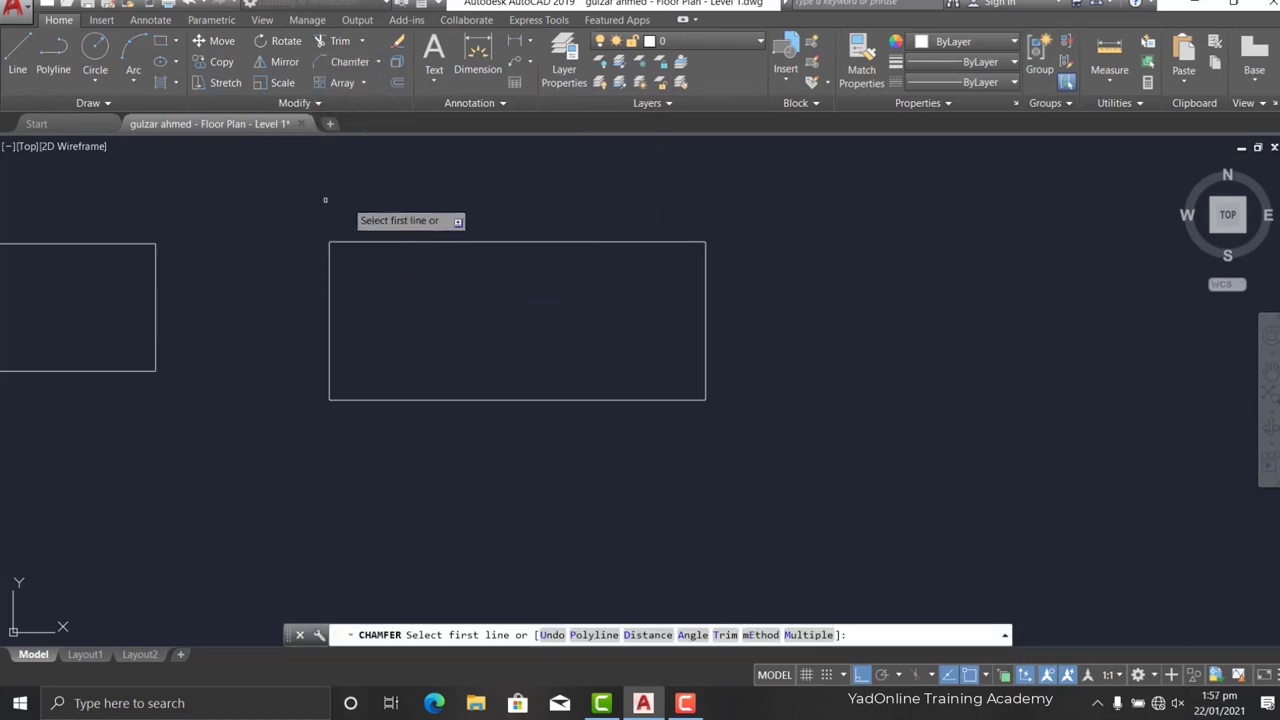